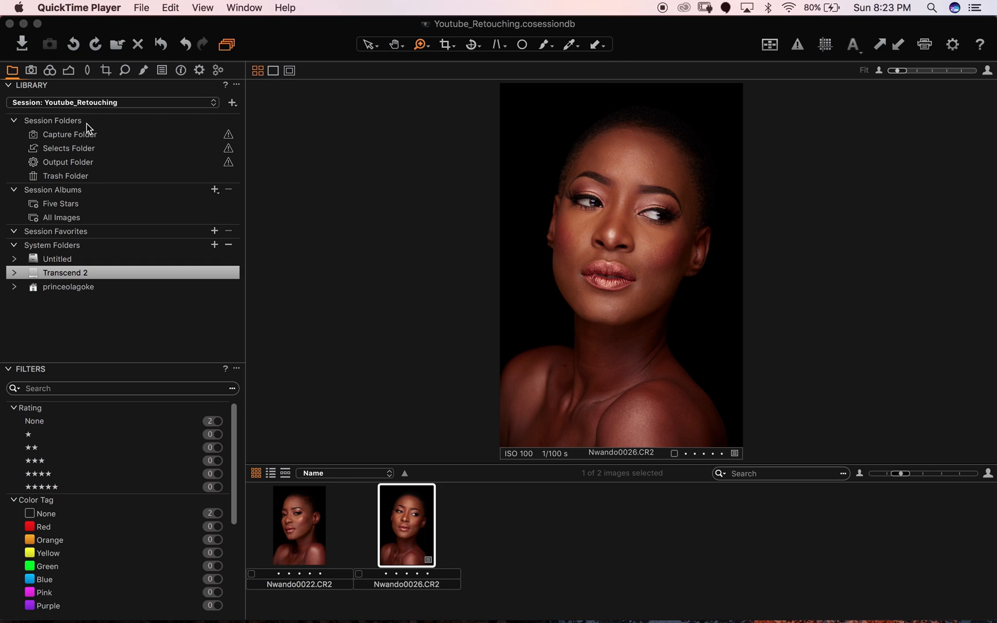
Step: Set the white balance Kelvin of Nwando0026.CR2 to 4209 and compare the portrait with Nwando0022.CR2
click(142, 72)
click(142, 70)
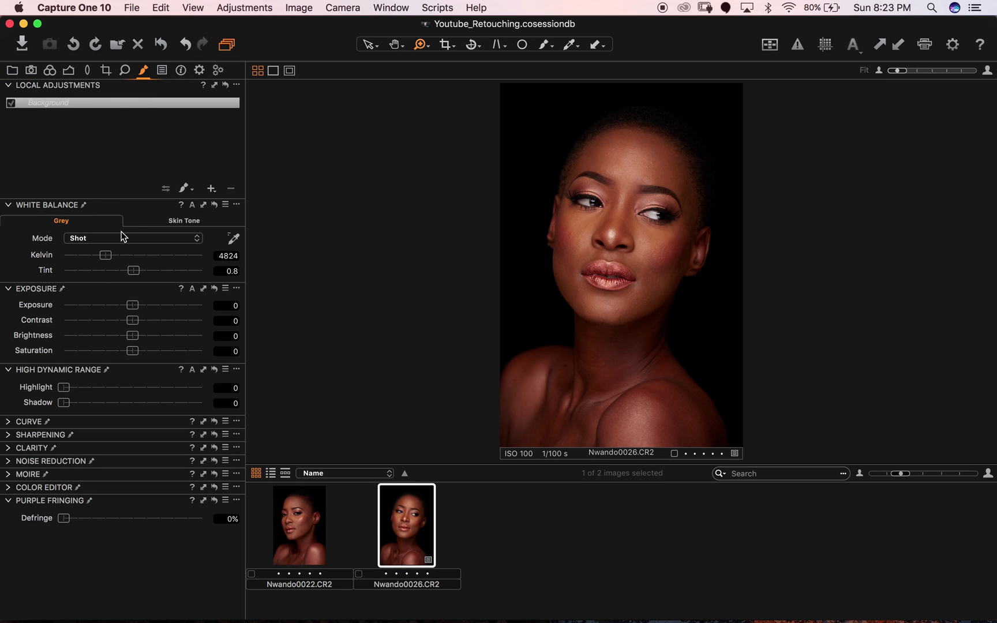
drag(105, 256, 98, 255)
drag(98, 255, 99, 259)
click(302, 519)
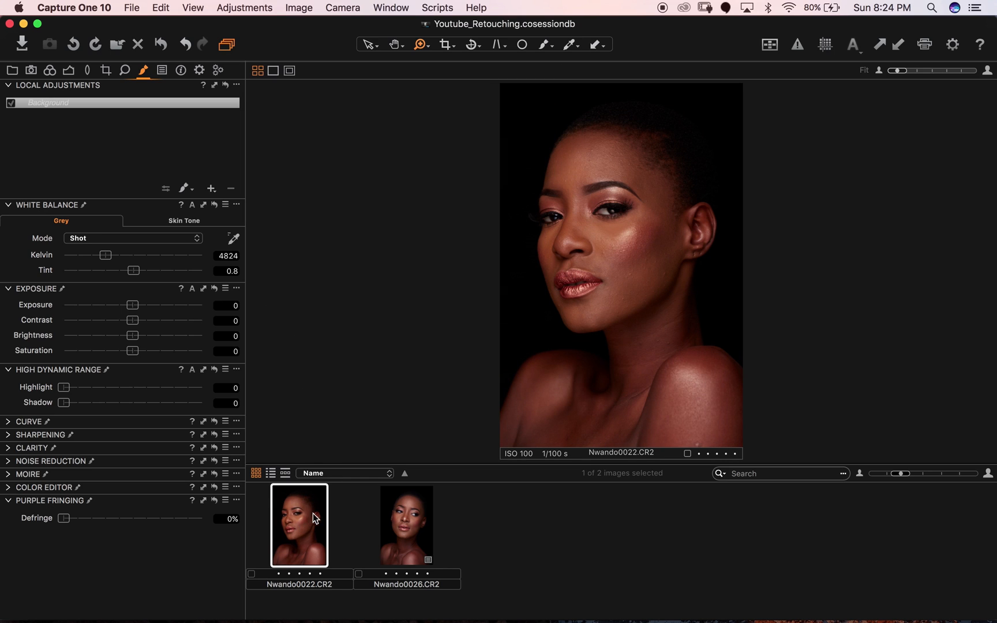
click(402, 523)
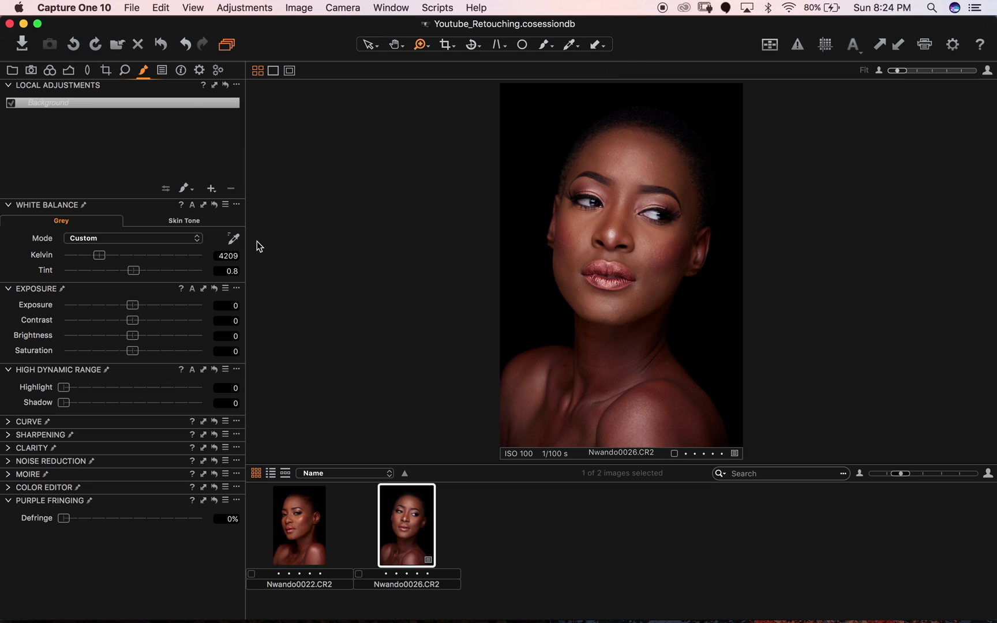
Step: Set the RGB levels of the portrait to a white input of 214 and a black input of 1
click(69, 70)
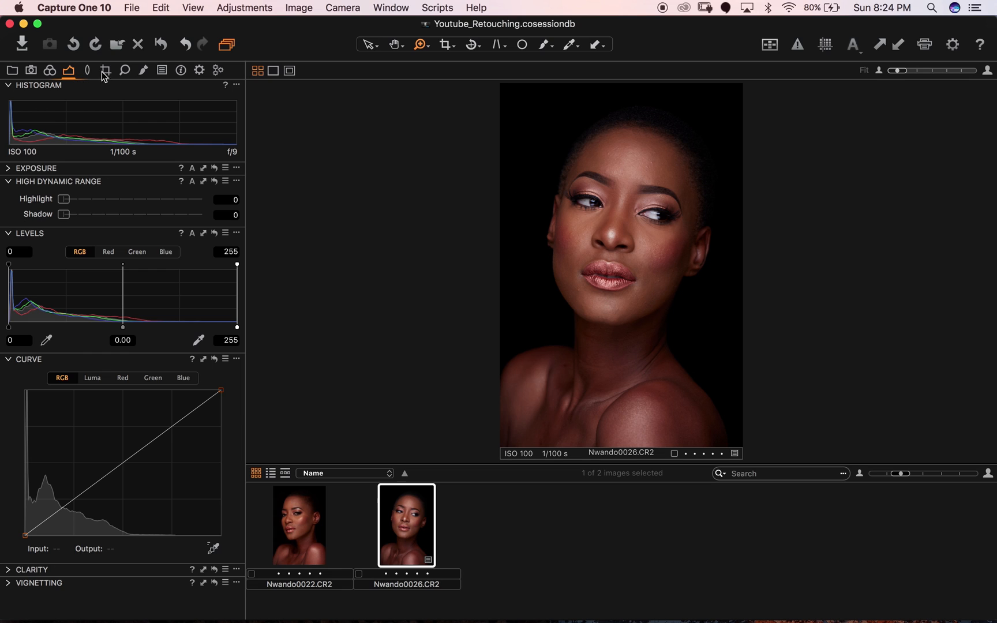
mouse_move(237, 327)
mouse_down()
mouse_move(201, 341)
mouse_move(240, 337)
mouse_up()
drag(237, 326, 200, 327)
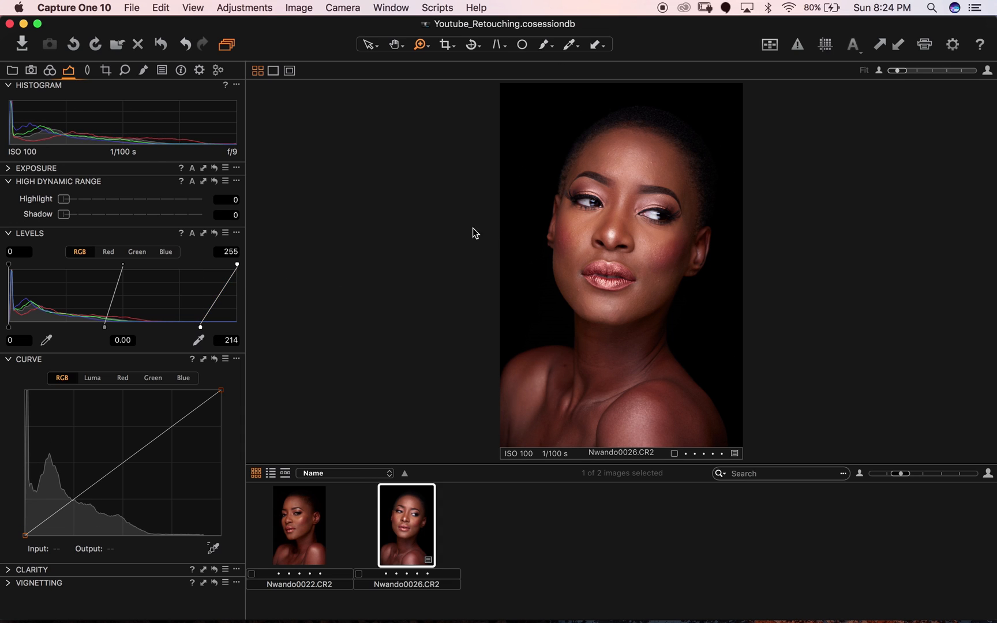
click(7, 341)
text(1)
key(Return)
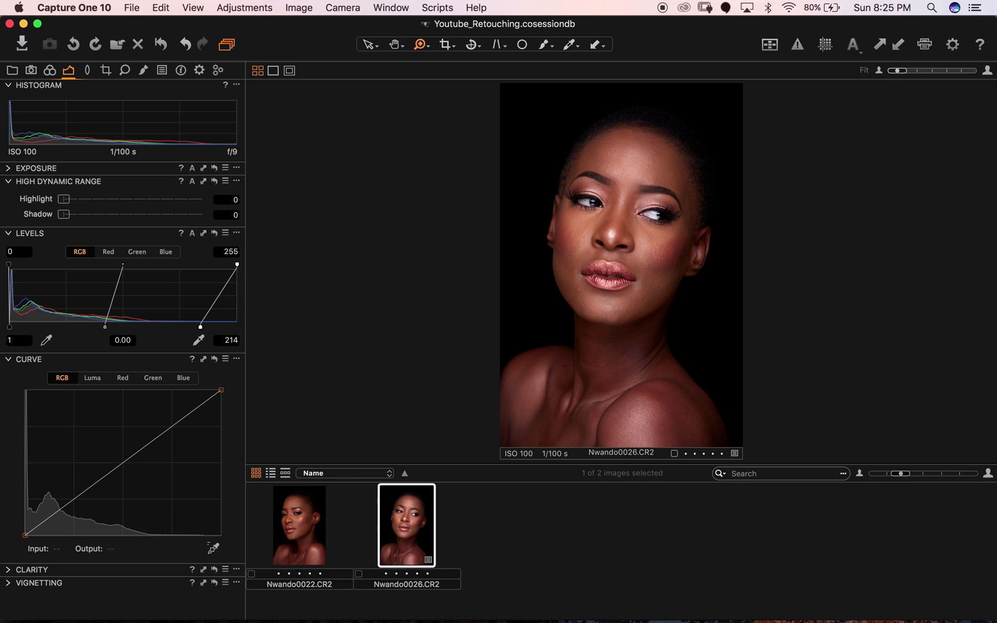
Step: Try a High Dynamic Range Highlight value of 100 on the portrait and return it to 0
drag(64, 214, 201, 199)
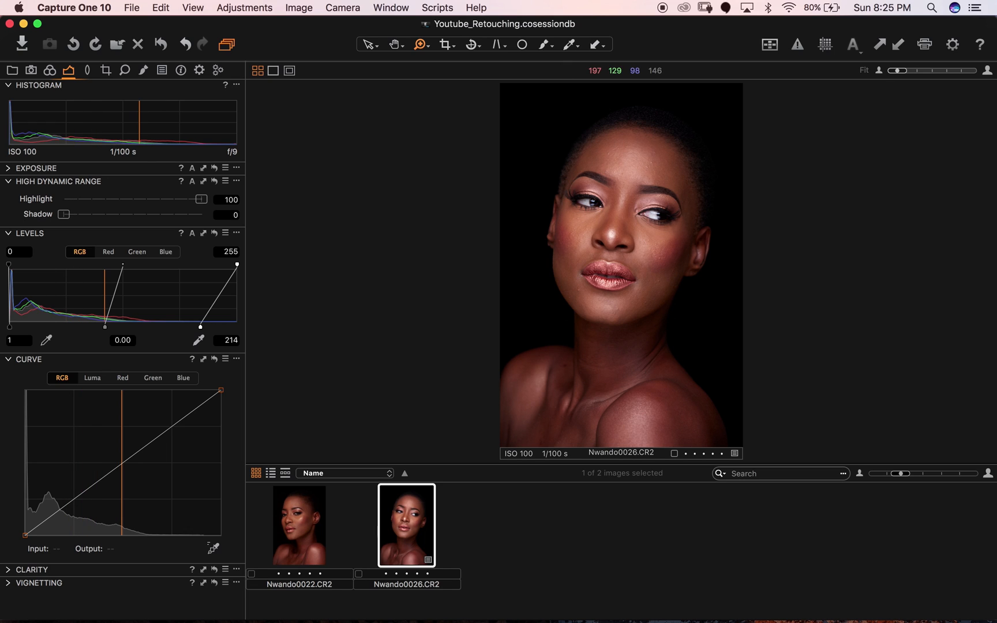
drag(201, 199, 63, 199)
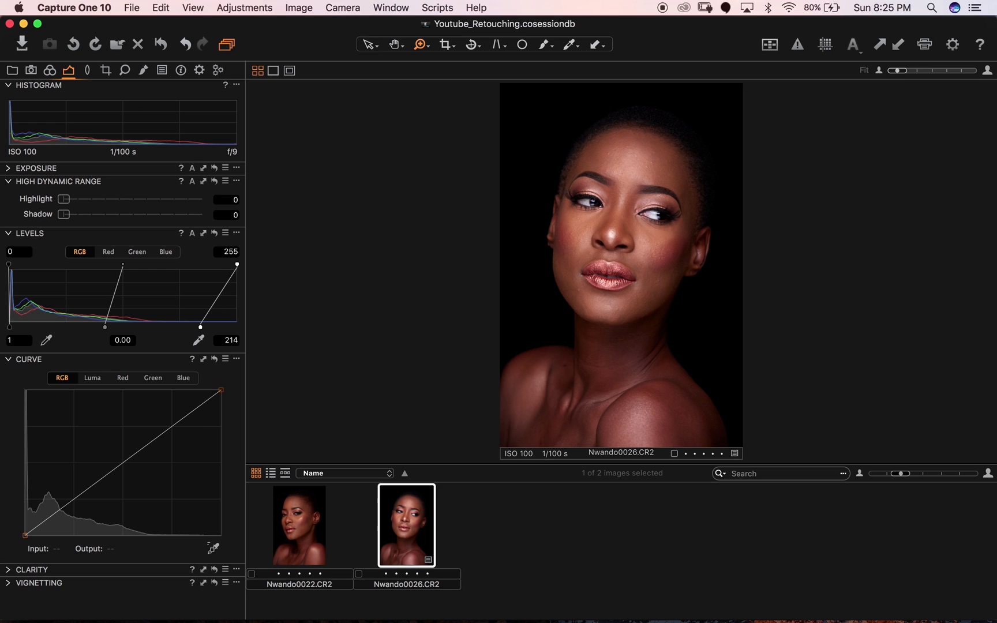
right_click(411, 526)
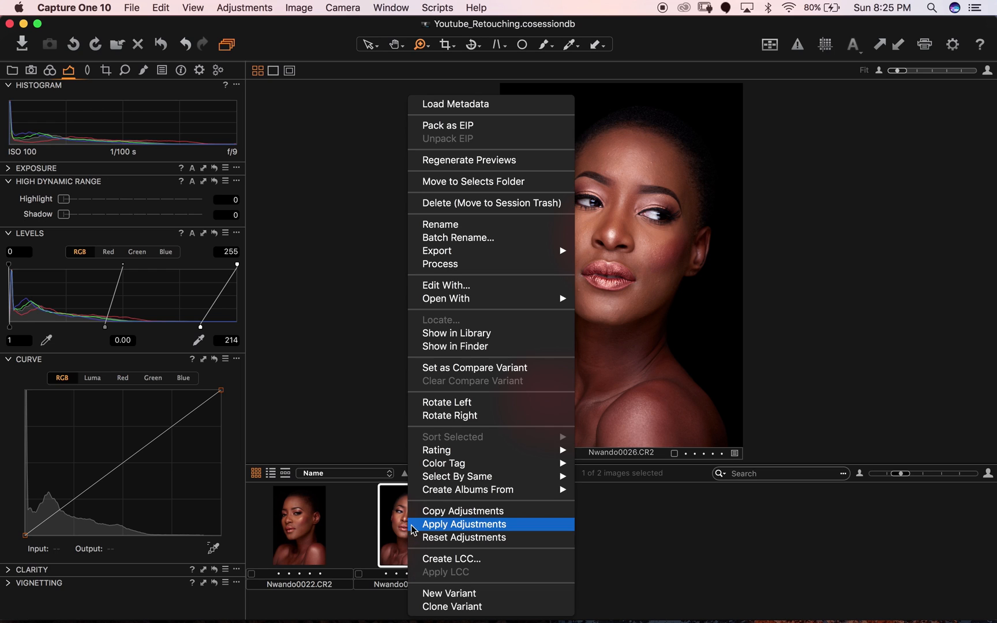
click(485, 610)
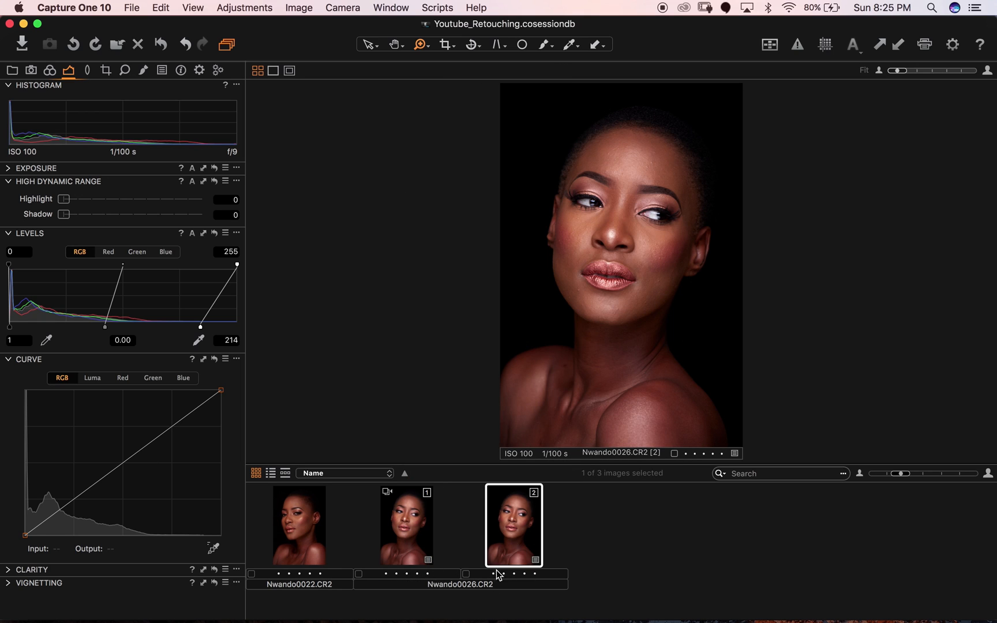
key(super+z)
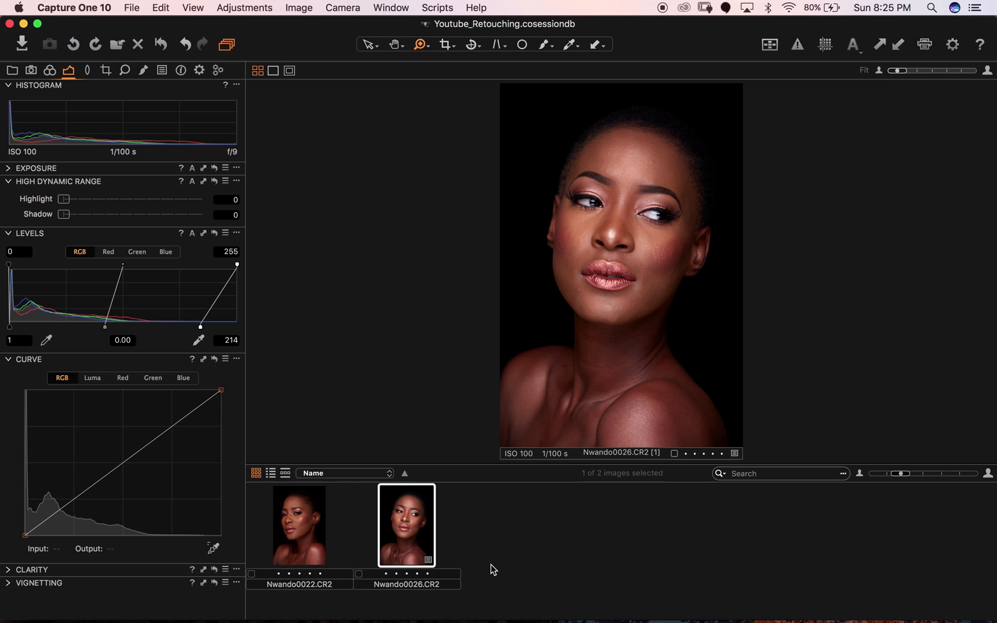
Step: Create a new unadjusted variant of Nwando0026.CR2 and compare it with the adjusted variant
right_click(420, 544)
click(468, 593)
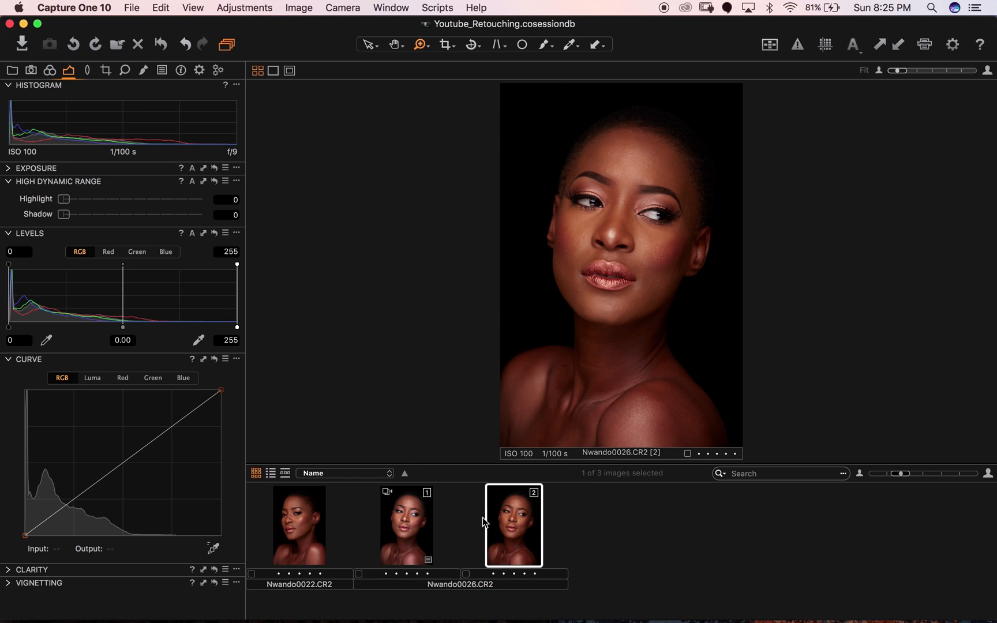
click(421, 526)
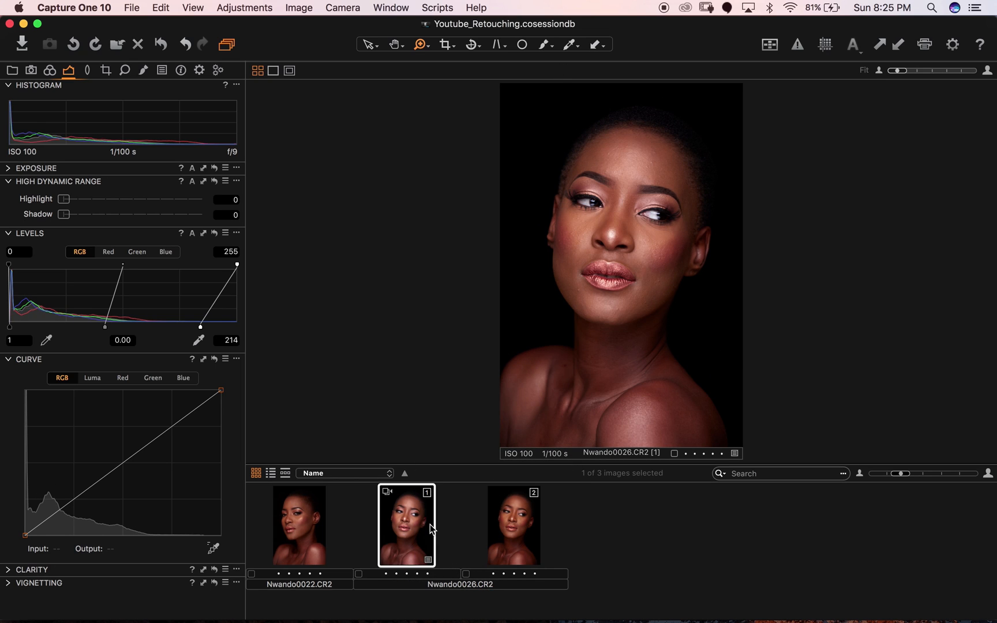
click(509, 535)
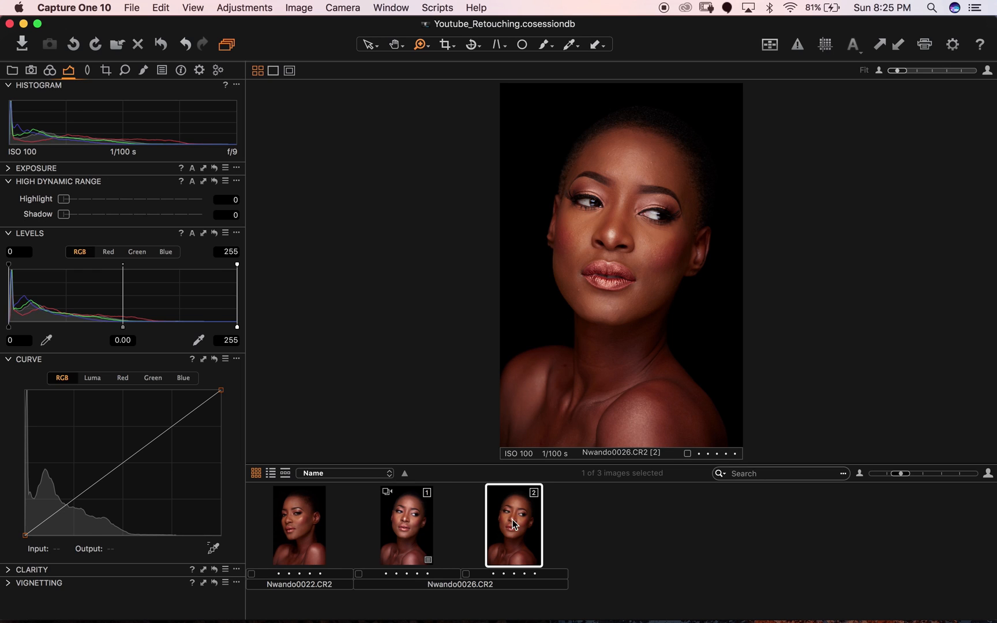
click(414, 533)
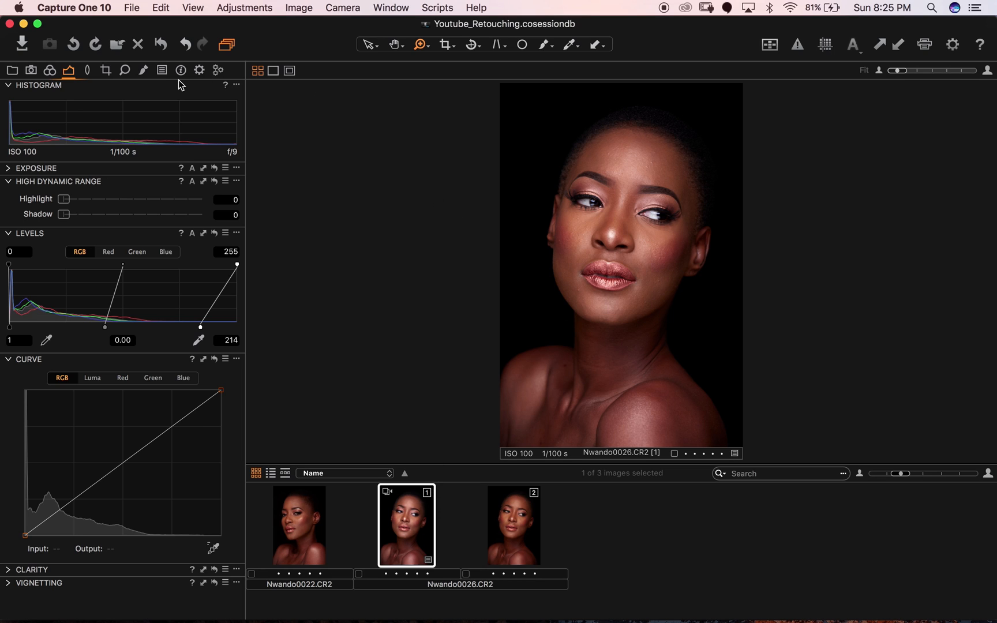
Step: Set the white balance Tint of the adjusted variant to 0 and compare the result with the unadjusted variant
click(143, 72)
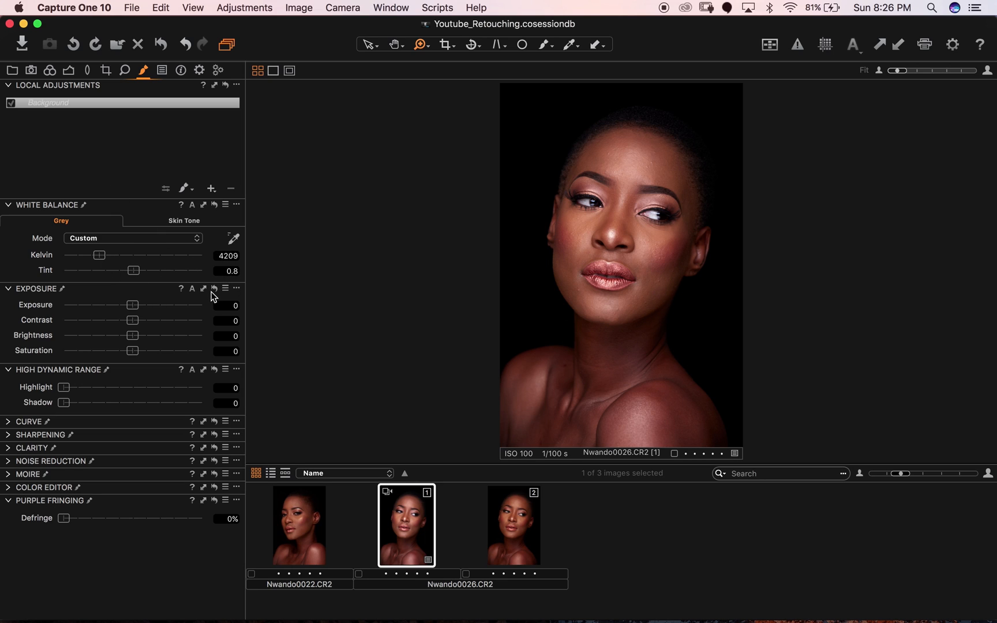
click(229, 270)
text(00)
key(Return)
click(620, 208)
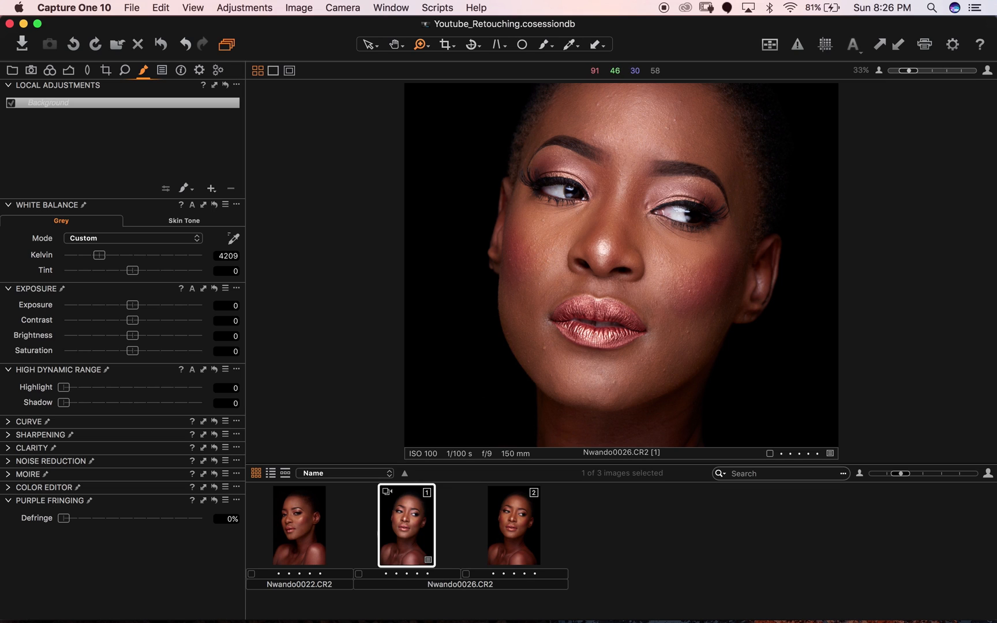
scroll(621, 248, down, 2)
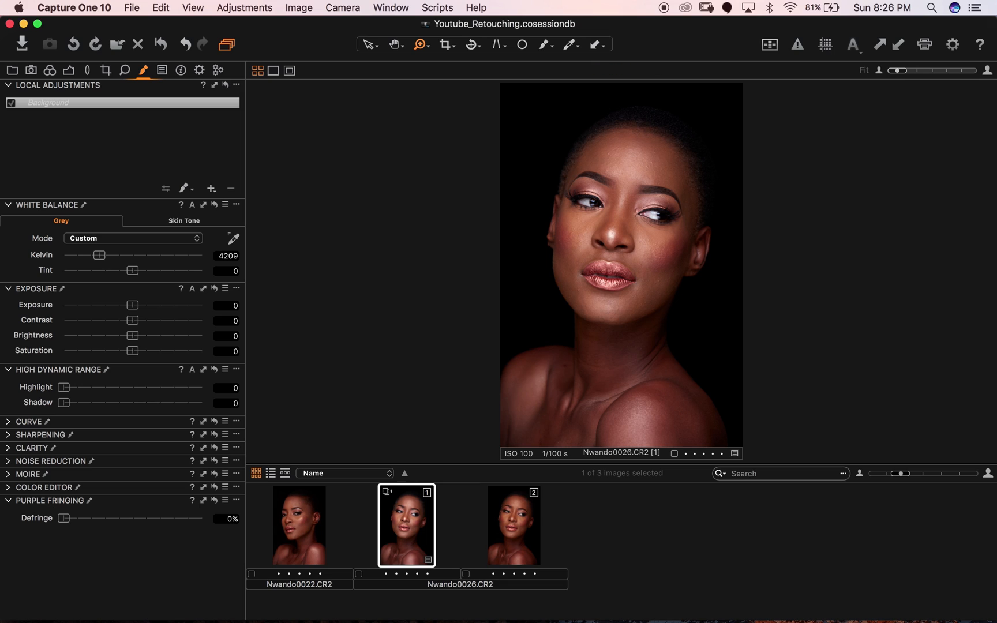
click(514, 526)
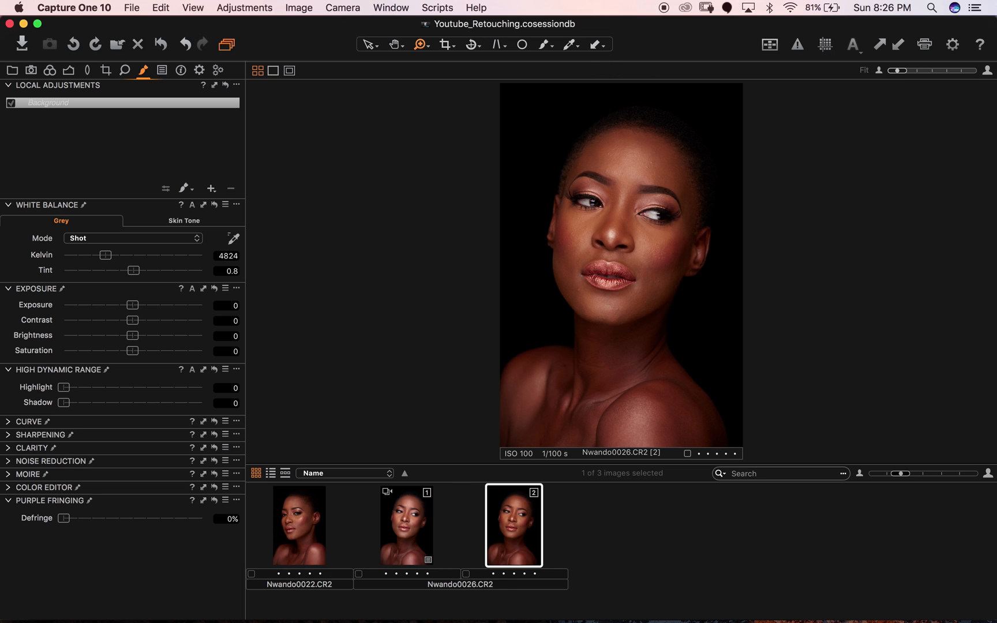
click(407, 525)
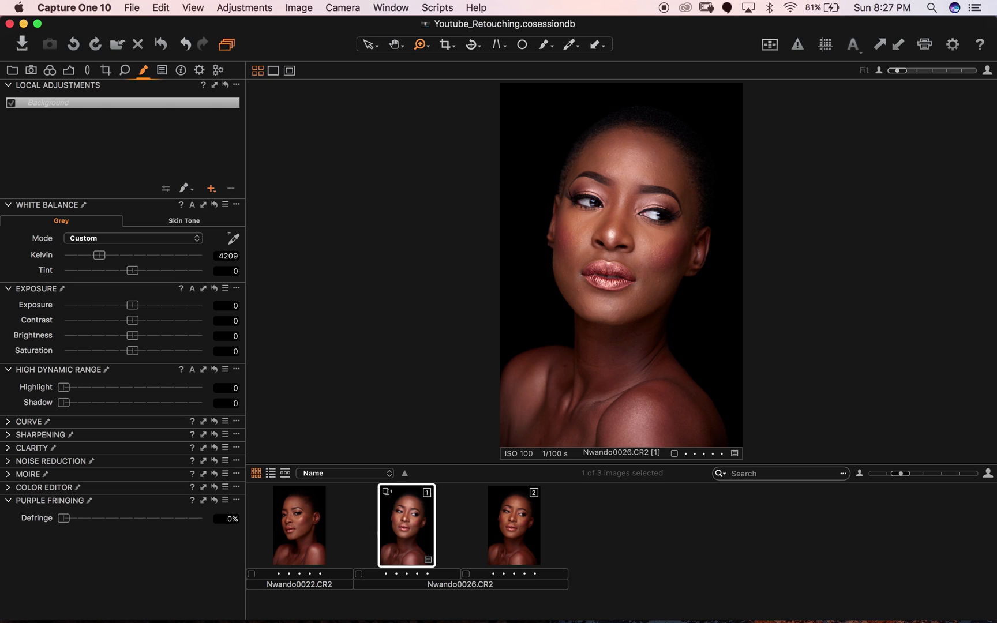
Step: Add a local adjustment layer named Color to the adjusted variant
click(211, 188)
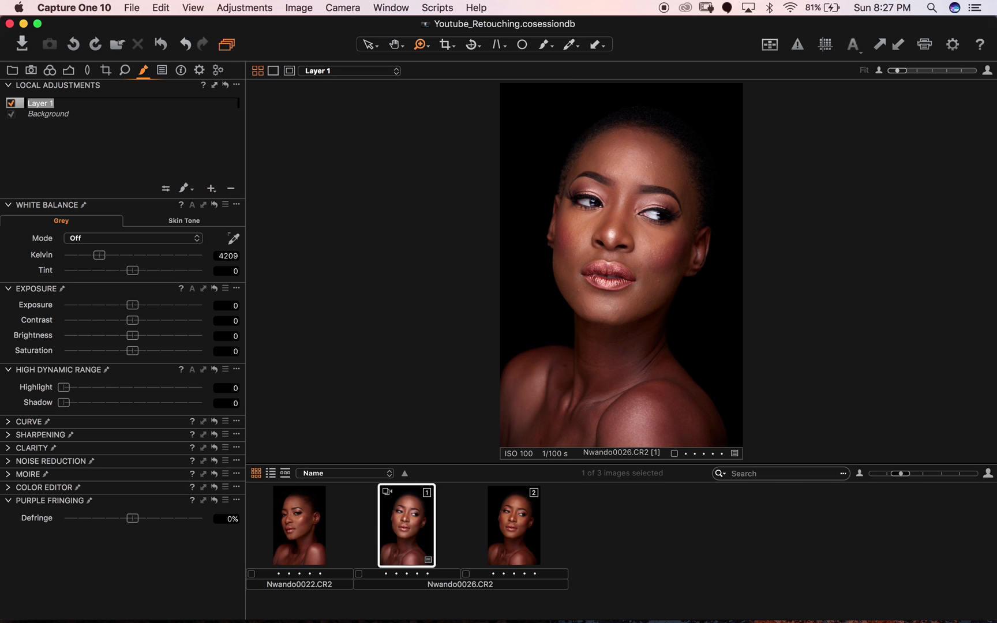
text(d)
key(Return)
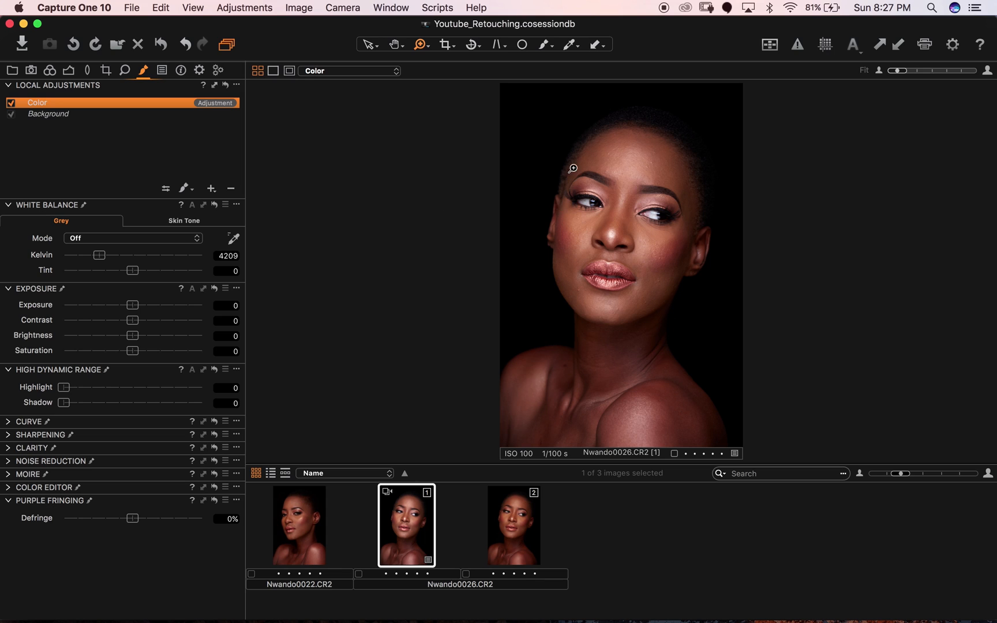
Step: Paint the Color layer's mask over the skin of the face, neck and shoulders
click(620, 234)
scroll(612, 350, down, 5)
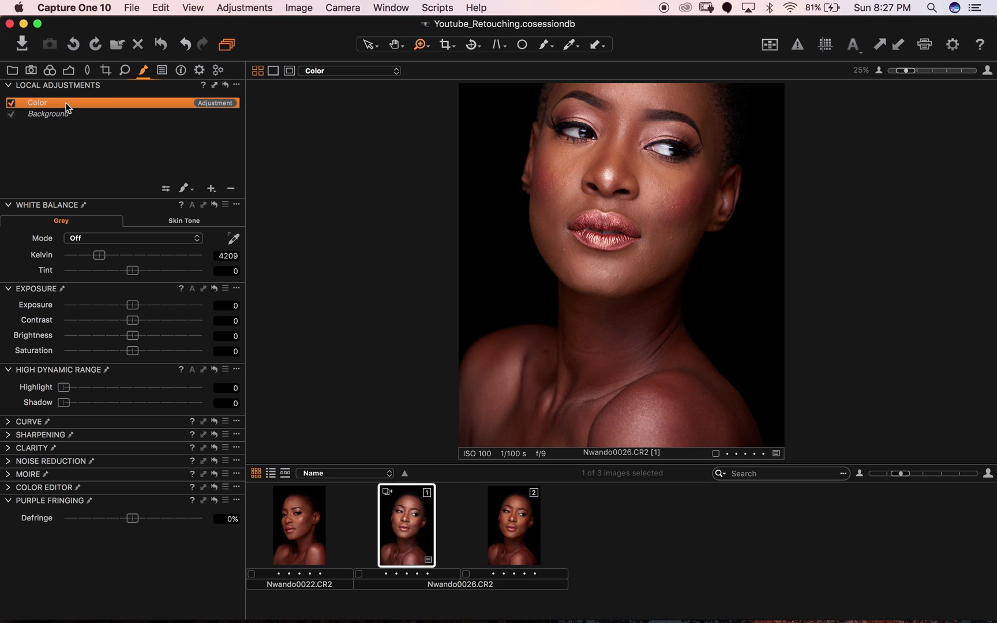
click(185, 189)
click(231, 189)
drag(611, 217, 589, 314)
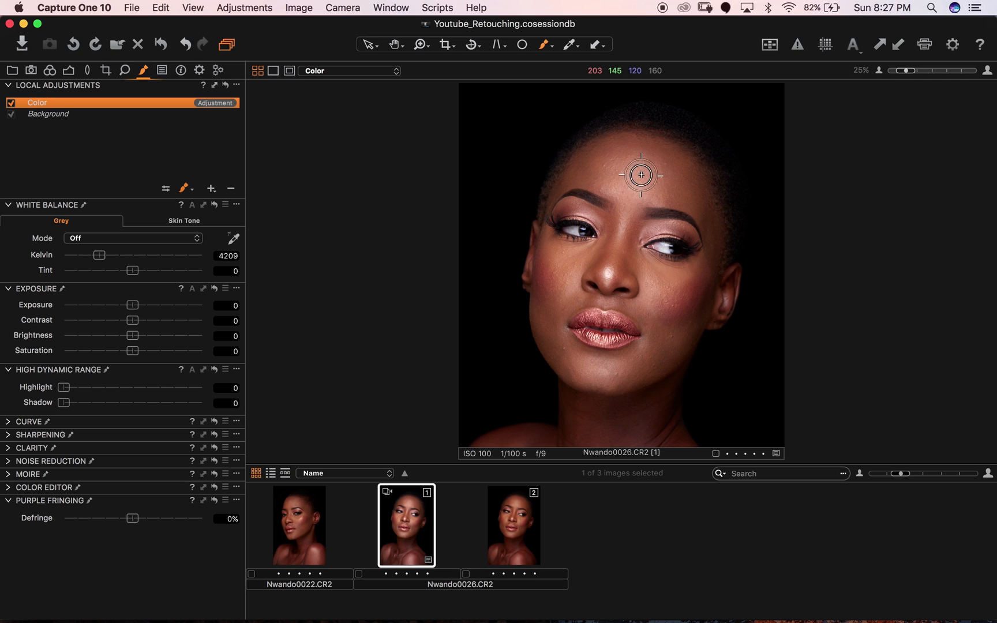
mouse_move(665, 181)
mouse_down()
mouse_move(633, 175)
mouse_move(635, 155)
mouse_move(595, 159)
mouse_move(669, 152)
mouse_move(628, 149)
mouse_move(682, 180)
mouse_move(648, 178)
mouse_move(626, 206)
mouse_move(702, 191)
mouse_move(691, 166)
mouse_move(707, 205)
mouse_move(636, 200)
mouse_move(591, 180)
mouse_move(597, 172)
mouse_move(557, 200)
mouse_move(601, 139)
mouse_move(643, 137)
mouse_up()
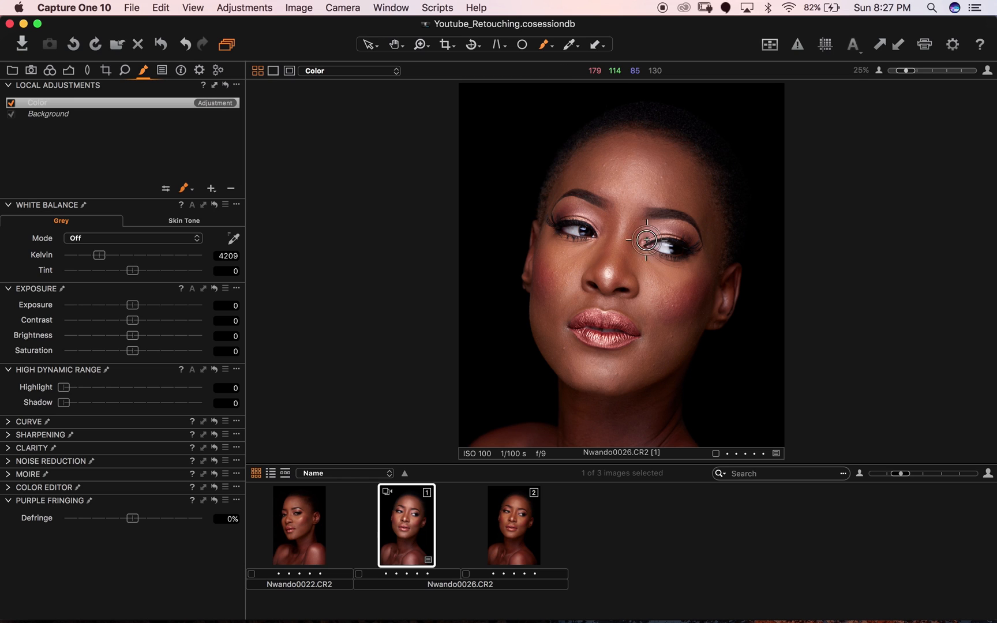
mouse_move(616, 255)
mouse_down()
mouse_move(633, 203)
mouse_move(611, 264)
mouse_move(610, 254)
mouse_move(557, 253)
mouse_move(567, 250)
mouse_move(553, 240)
mouse_move(574, 251)
mouse_move(561, 269)
mouse_move(570, 276)
mouse_move(553, 308)
mouse_move(538, 311)
mouse_move(564, 357)
mouse_move(573, 369)
mouse_move(599, 365)
mouse_move(566, 344)
mouse_move(620, 367)
mouse_move(616, 378)
mouse_move(681, 338)
mouse_move(634, 377)
mouse_move(578, 381)
mouse_move(646, 364)
mouse_move(603, 362)
mouse_move(679, 335)
mouse_move(664, 368)
mouse_move(688, 333)
mouse_move(650, 378)
mouse_move(644, 318)
mouse_move(620, 303)
mouse_move(583, 293)
mouse_move(562, 324)
mouse_move(628, 239)
mouse_move(625, 289)
mouse_move(674, 276)
mouse_move(655, 268)
mouse_move(701, 267)
mouse_move(672, 257)
mouse_up()
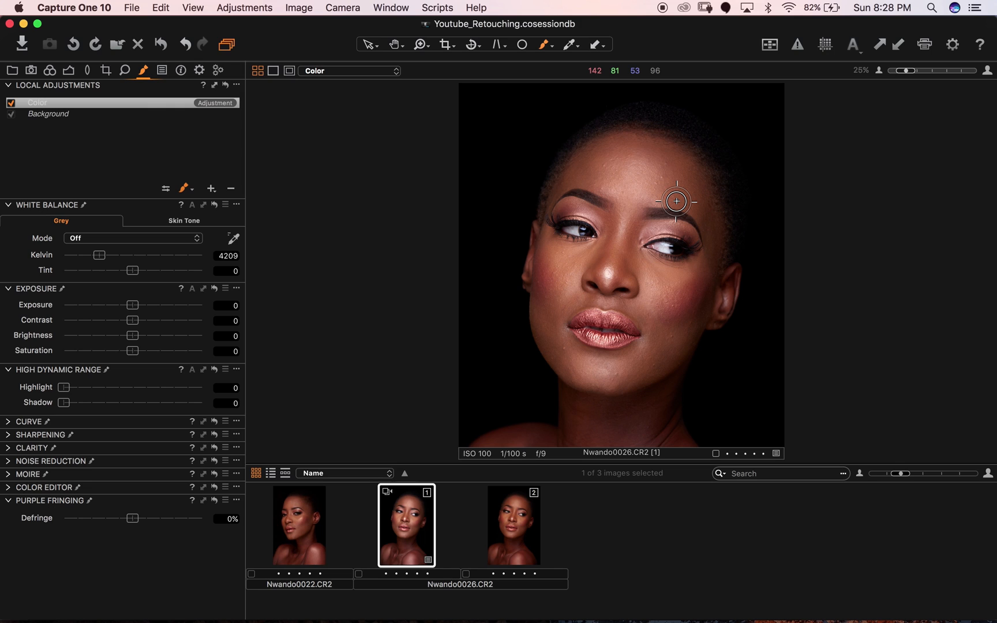
scroll(643, 307, down, 3)
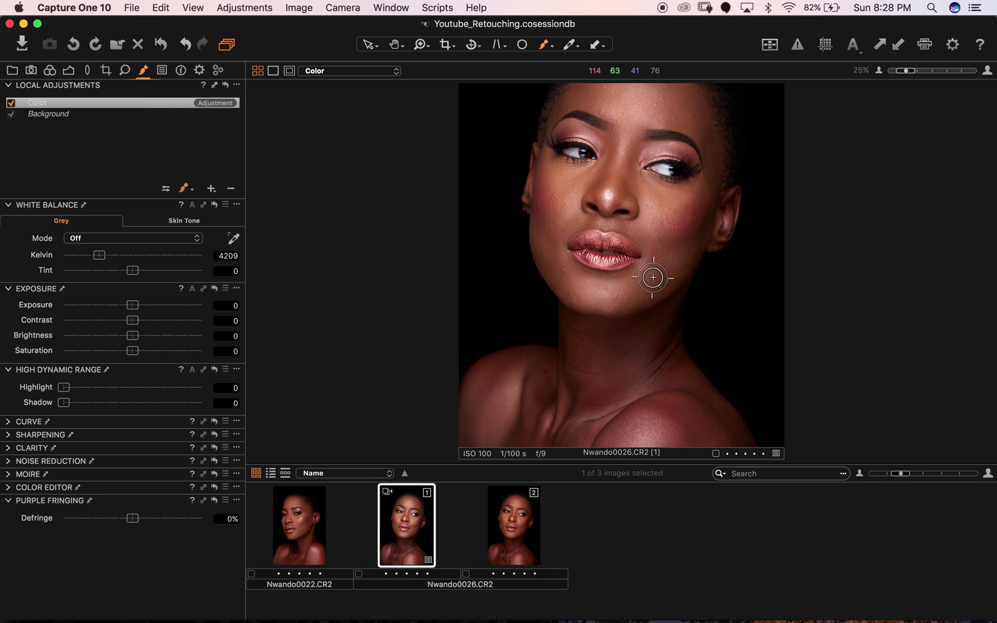
mouse_move(693, 190)
mouse_down()
mouse_move(713, 145)
mouse_move(657, 121)
mouse_move(553, 130)
mouse_move(545, 238)
mouse_move(571, 292)
mouse_move(538, 204)
mouse_move(598, 299)
mouse_move(659, 224)
mouse_move(711, 185)
mouse_move(702, 206)
mouse_move(726, 199)
mouse_move(690, 255)
mouse_up()
mouse_move(639, 340)
mouse_down()
mouse_move(639, 307)
mouse_move(589, 295)
mouse_move(627, 426)
mouse_move(662, 441)
mouse_move(677, 403)
mouse_move(708, 379)
mouse_move(616, 460)
mouse_move(493, 436)
mouse_move(552, 411)
mouse_move(471, 379)
mouse_move(563, 241)
mouse_move(544, 177)
mouse_up()
scroll(649, 323, down, 3)
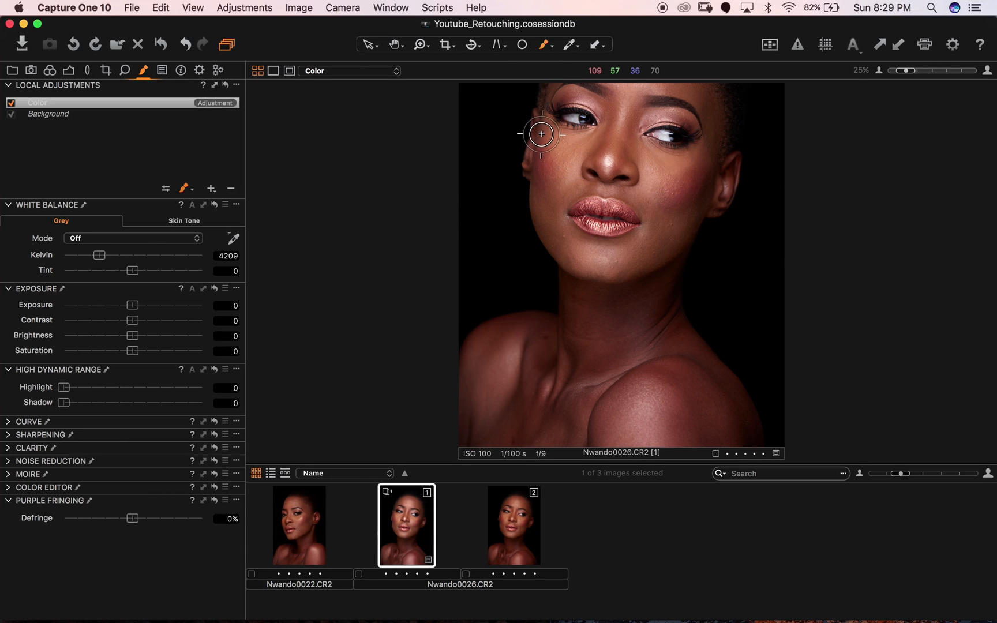
mouse_move(535, 129)
mouse_down()
mouse_move(531, 171)
mouse_move(545, 118)
mouse_move(626, 134)
mouse_move(621, 187)
mouse_move(708, 267)
mouse_move(712, 407)
mouse_move(569, 370)
mouse_move(583, 346)
mouse_up()
scroll(593, 142, up, 3)
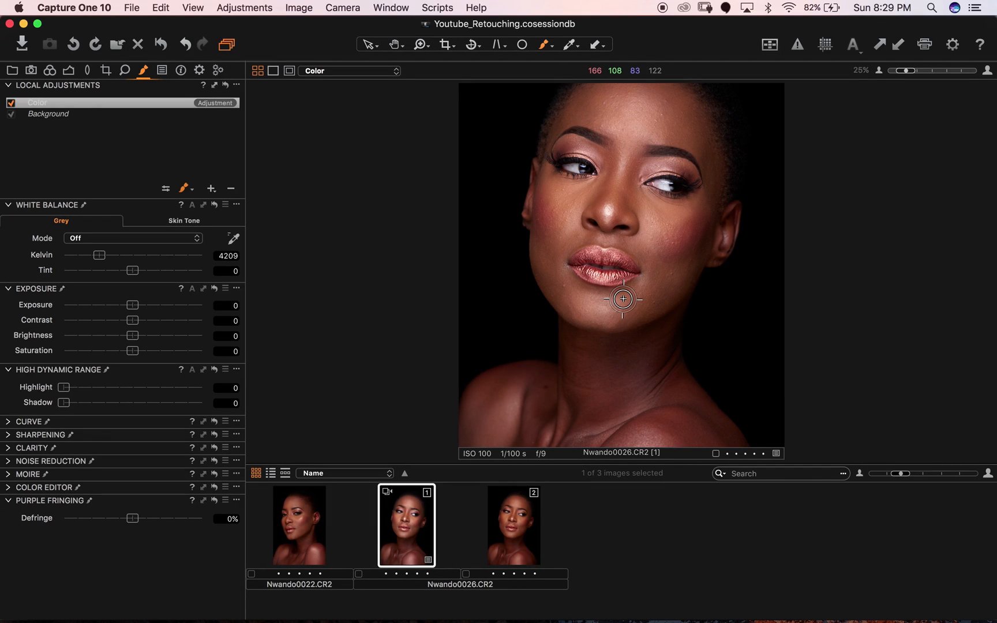
Step: Erase the Color layer's mask from the eyes, eyebrows and lips, and hide the mask overlay
click(189, 190)
click(190, 192)
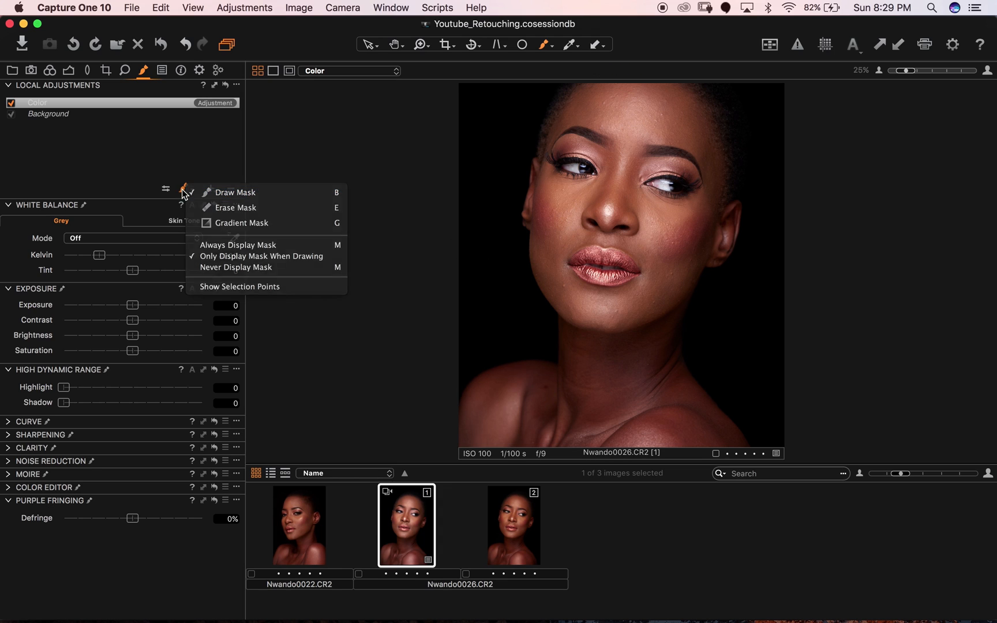
click(183, 190)
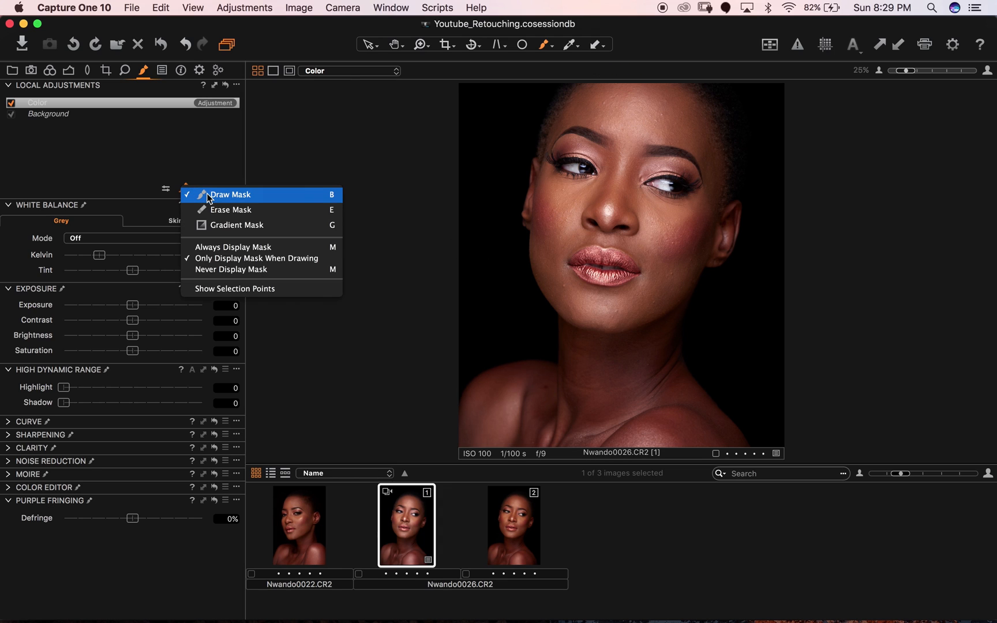
click(230, 213)
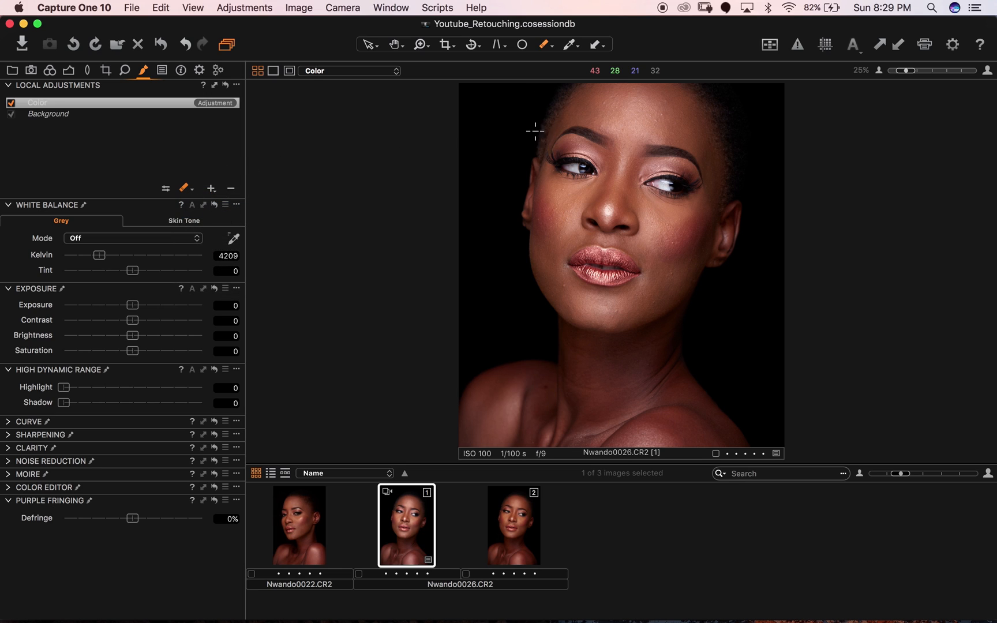
mouse_move(567, 139)
mouse_down()
mouse_move(560, 145)
mouse_move(575, 138)
mouse_up()
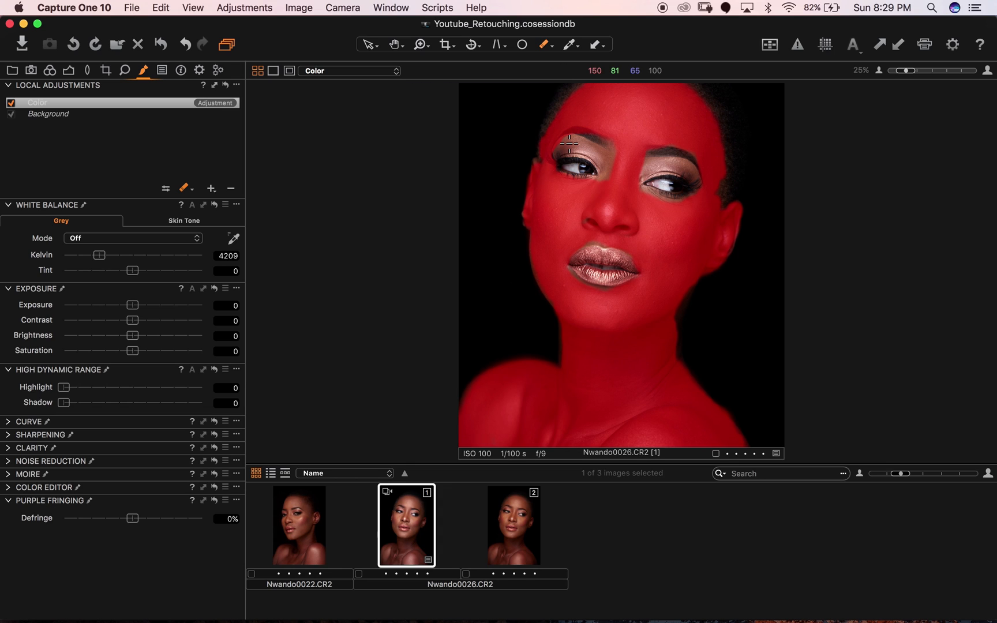
drag(569, 140, 555, 151)
key(m)
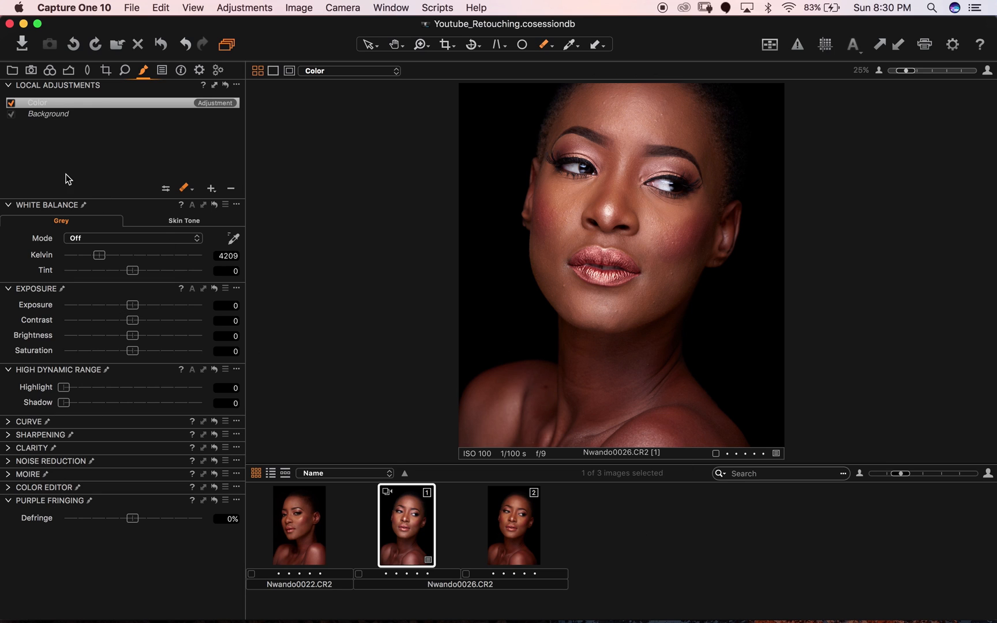
Step: Sample the forehead skin as the Skin Tone reference in the Color Editor for the Color layer
click(15, 488)
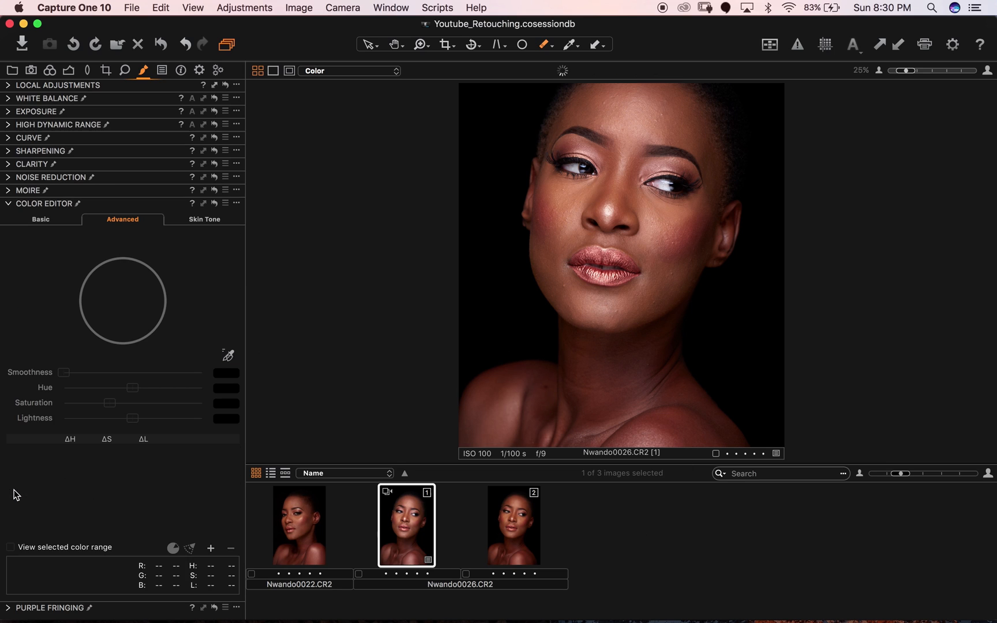
click(192, 222)
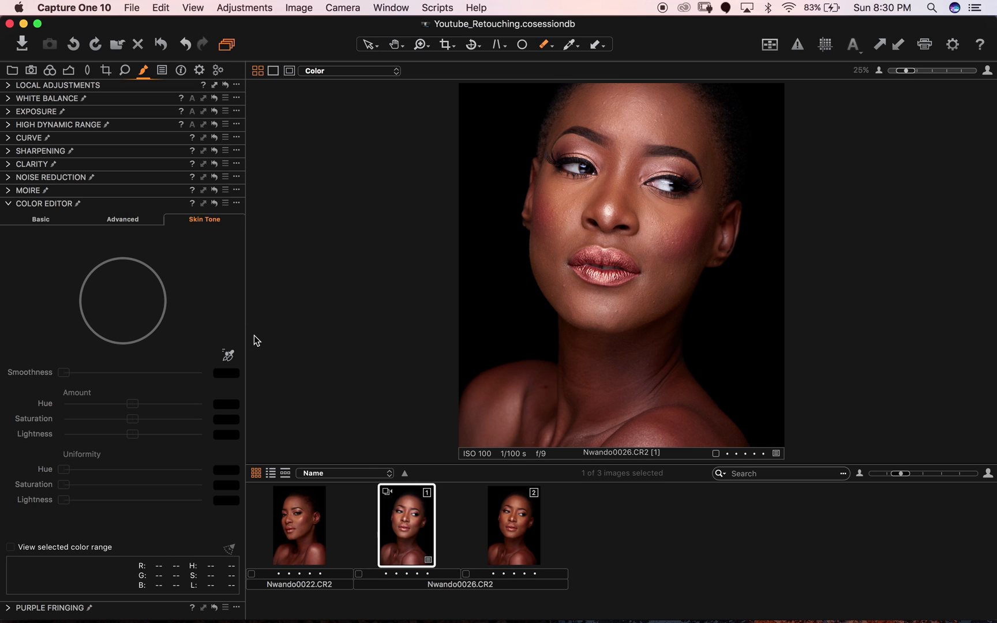
click(226, 353)
click(673, 118)
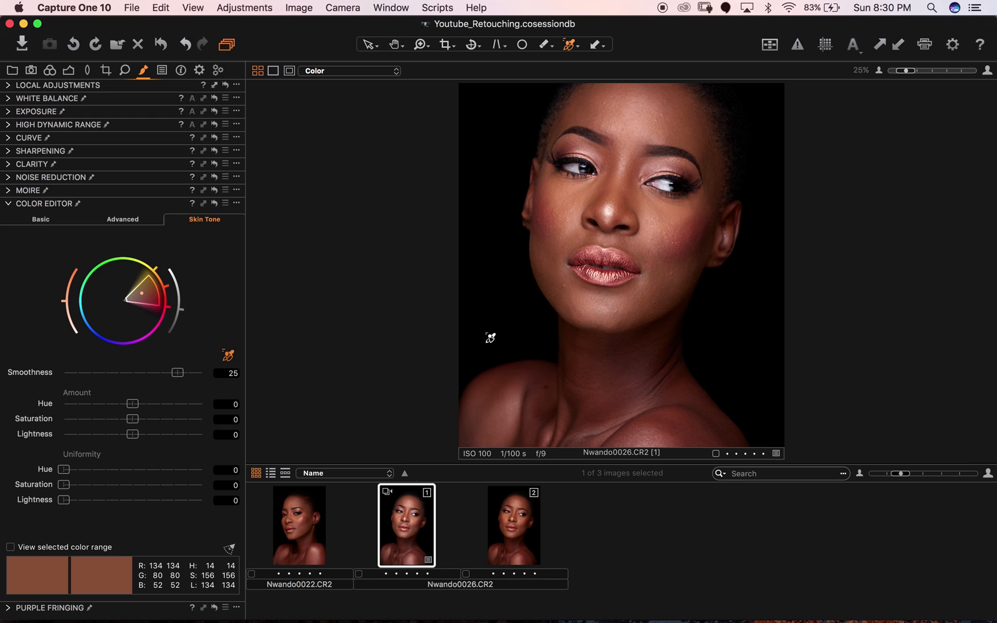
Step: Even out the skin colour by setting Skin Tone Uniformity to Hue 47.68 and Saturation 25.57
key(z)
click(528, 348)
alt+click(527, 347)
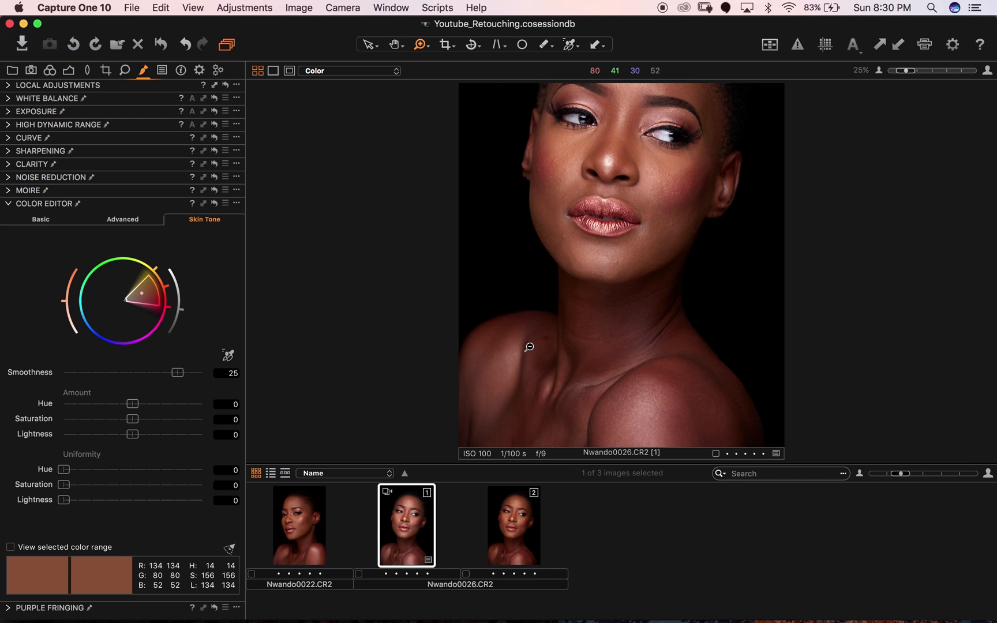
alt+click(527, 347)
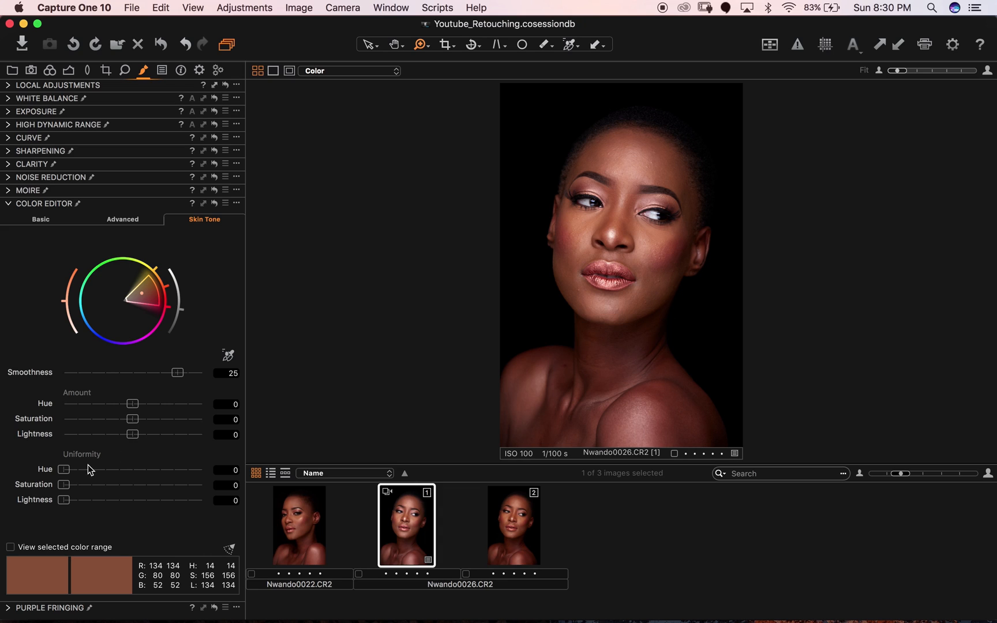
drag(64, 469, 128, 469)
drag(66, 485, 103, 486)
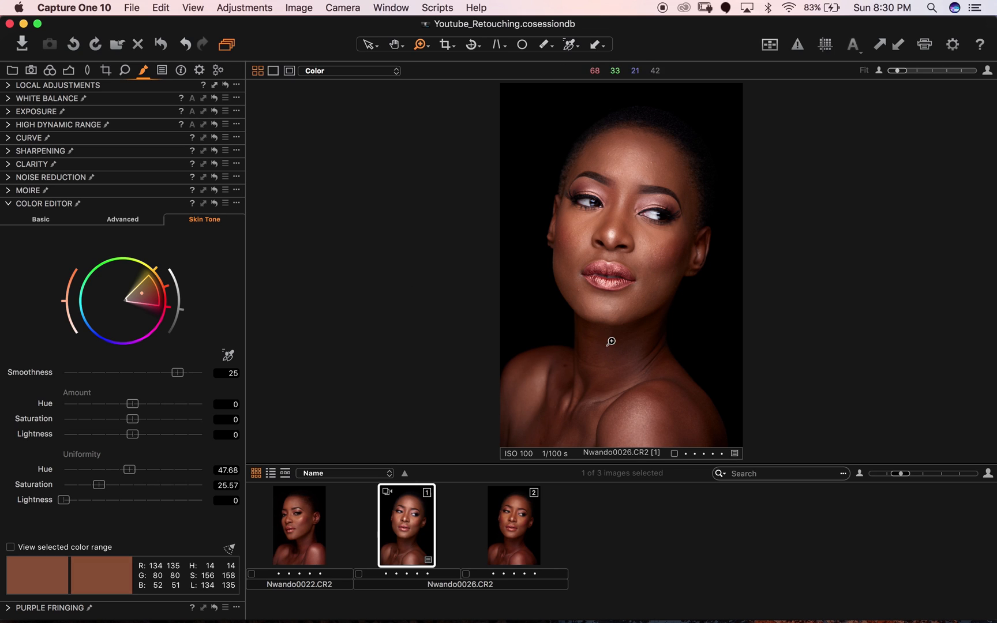
Step: Switch to the mask eraser for the Color layer and set its Flow to 20
click(8, 85)
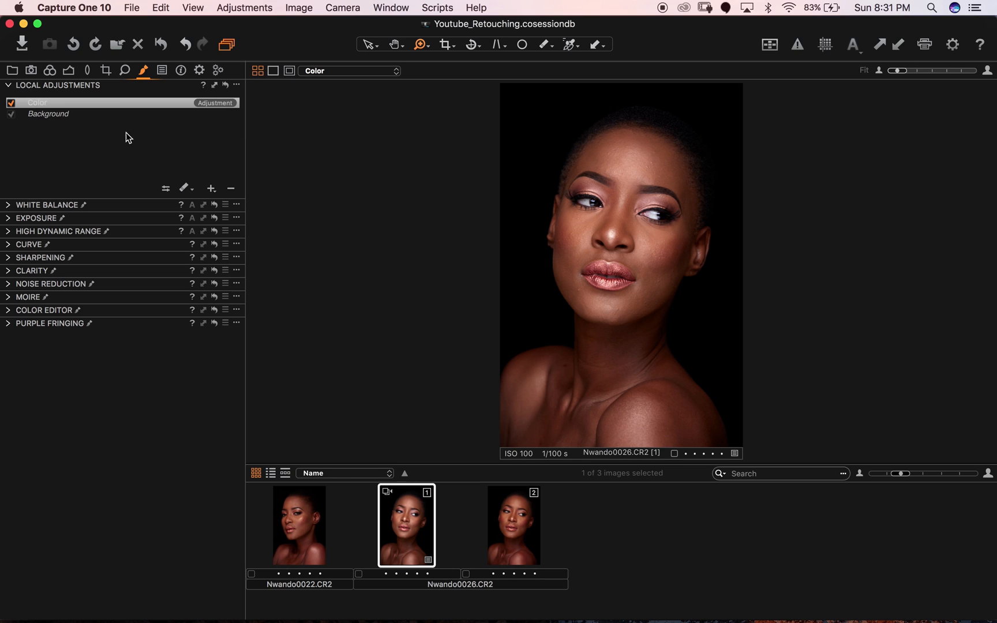
click(184, 189)
click(188, 188)
click(206, 207)
click(166, 191)
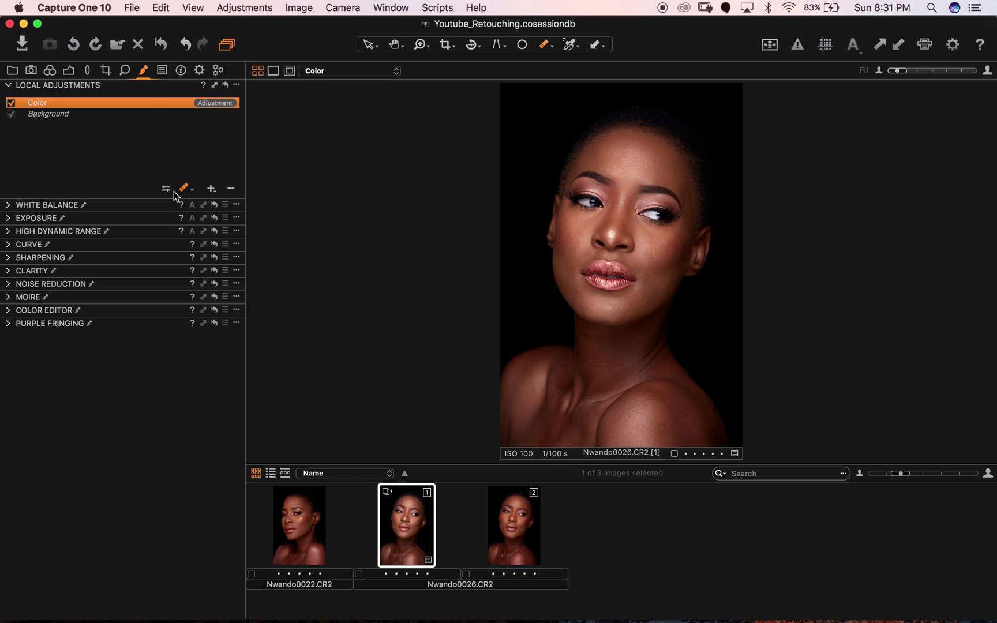
click(167, 191)
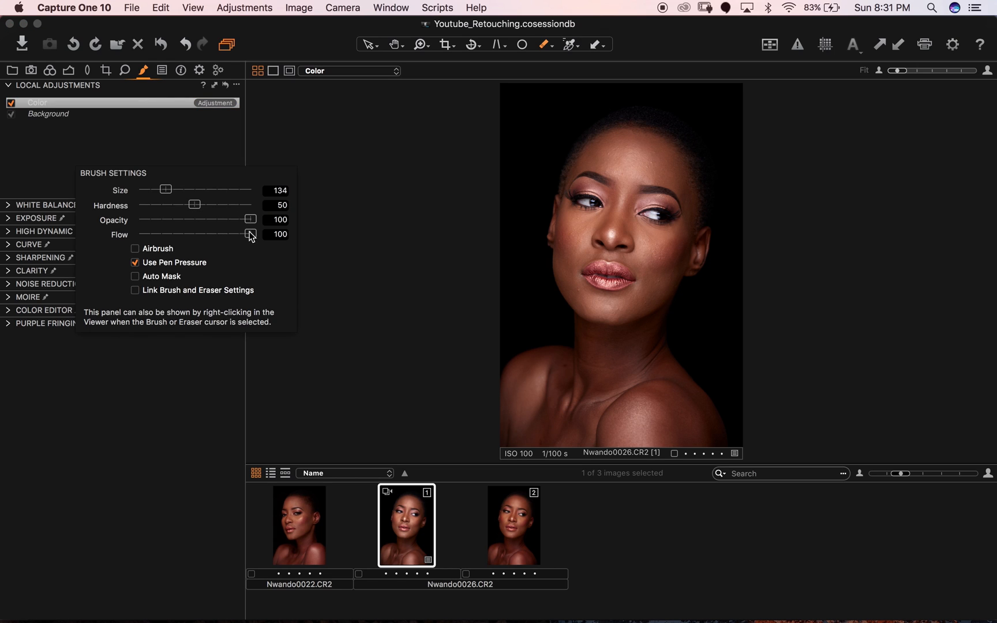
drag(249, 233, 149, 234)
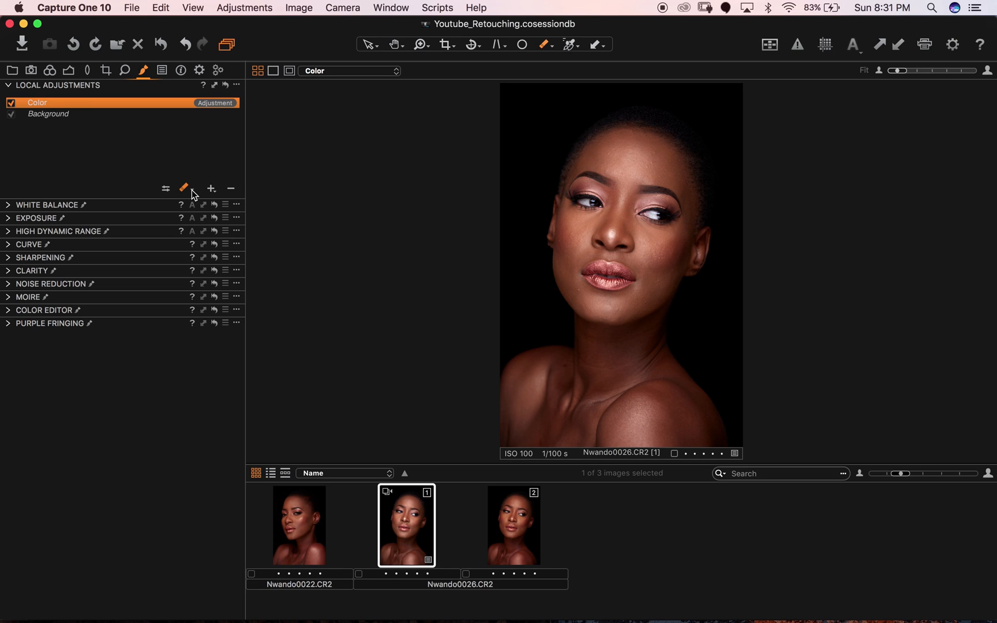
click(194, 192)
click(177, 193)
click(166, 188)
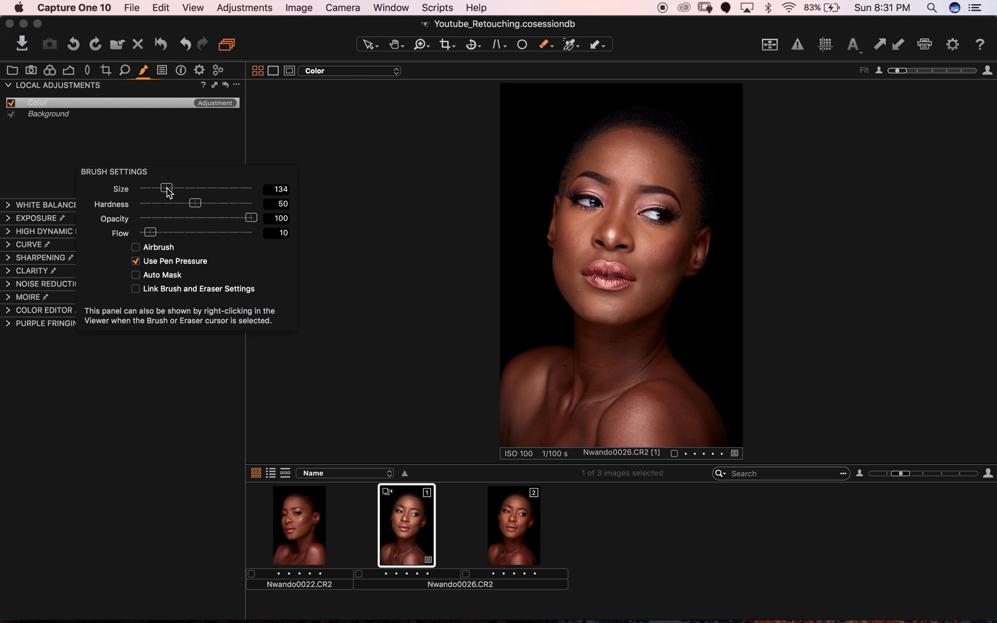
drag(150, 232, 165, 231)
click(357, 155)
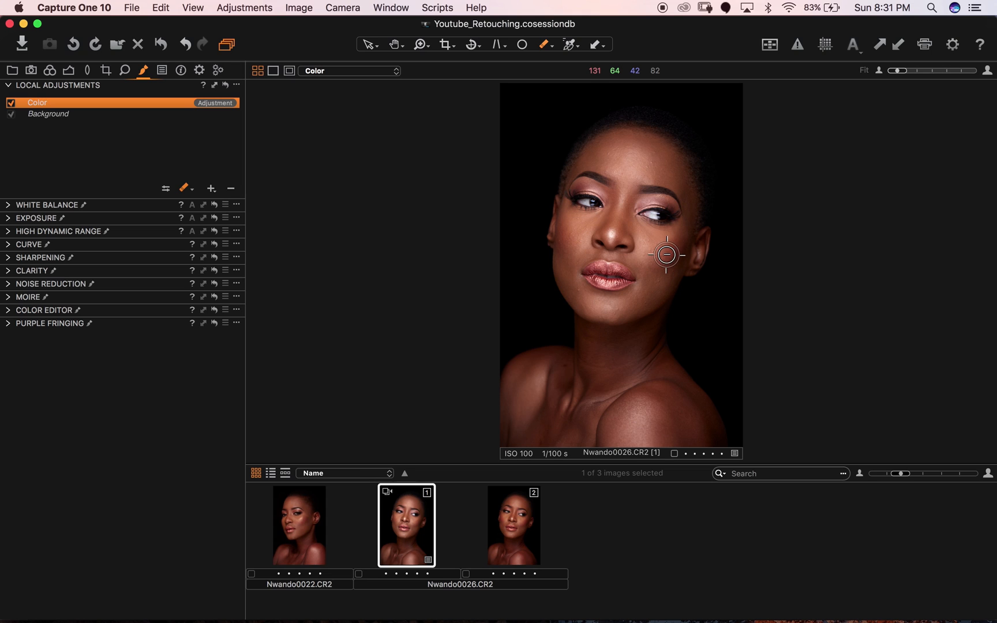
Step: Partially erase the Color layer's mask over both cheeks, lowering the eraser's Hardness to its minimum
mouse_move(668, 253)
mouse_down()
mouse_move(661, 258)
mouse_move(682, 241)
mouse_move(652, 278)
mouse_up()
click(183, 189)
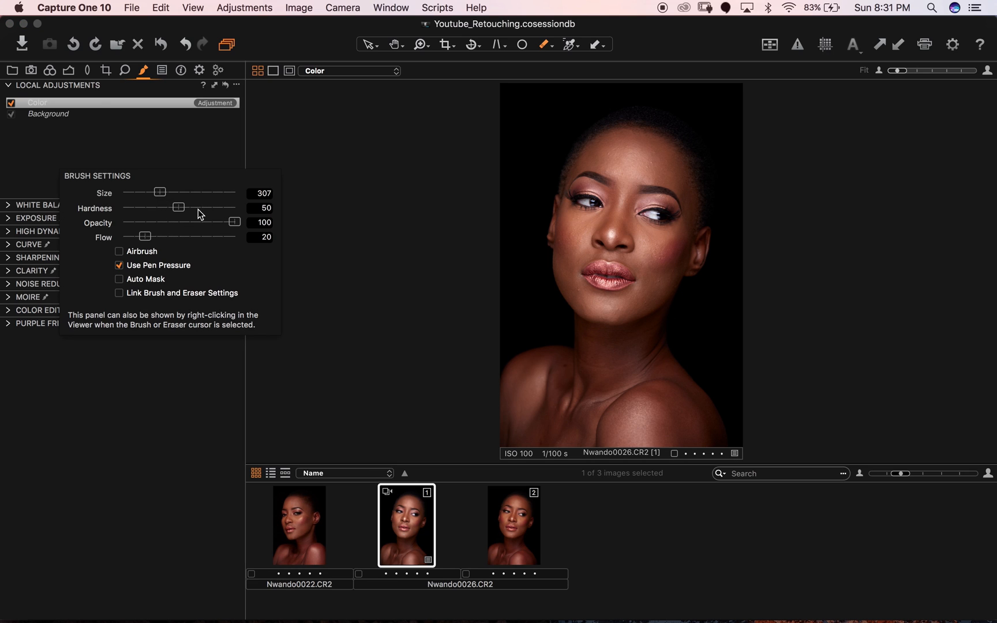
drag(179, 207, 88, 205)
click(188, 148)
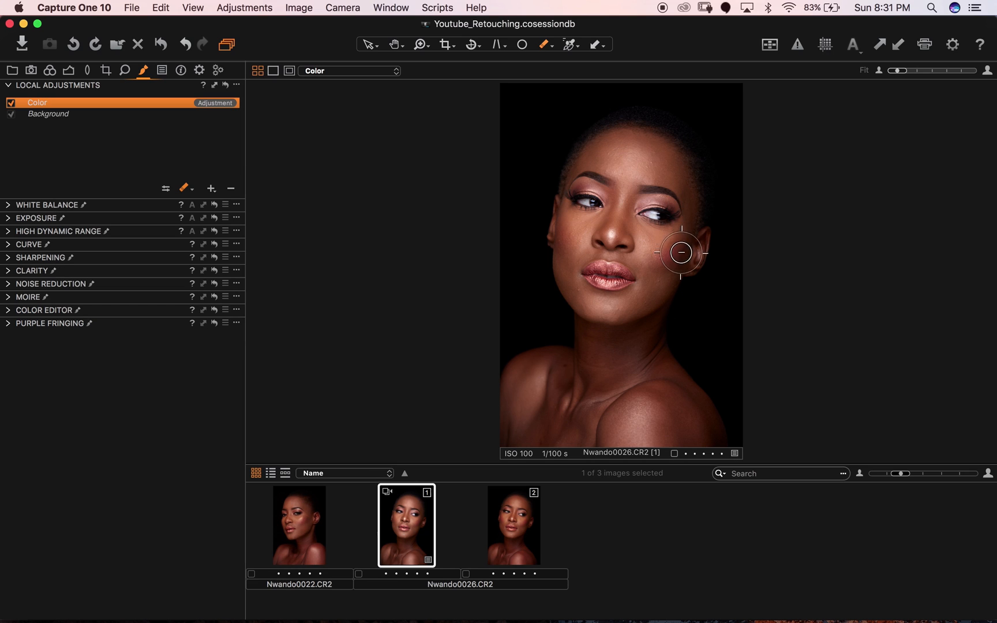
mouse_move(678, 250)
mouse_down()
mouse_move(656, 257)
mouse_move(674, 241)
mouse_move(660, 258)
mouse_move(686, 247)
mouse_move(663, 263)
mouse_move(687, 242)
mouse_move(634, 260)
mouse_up()
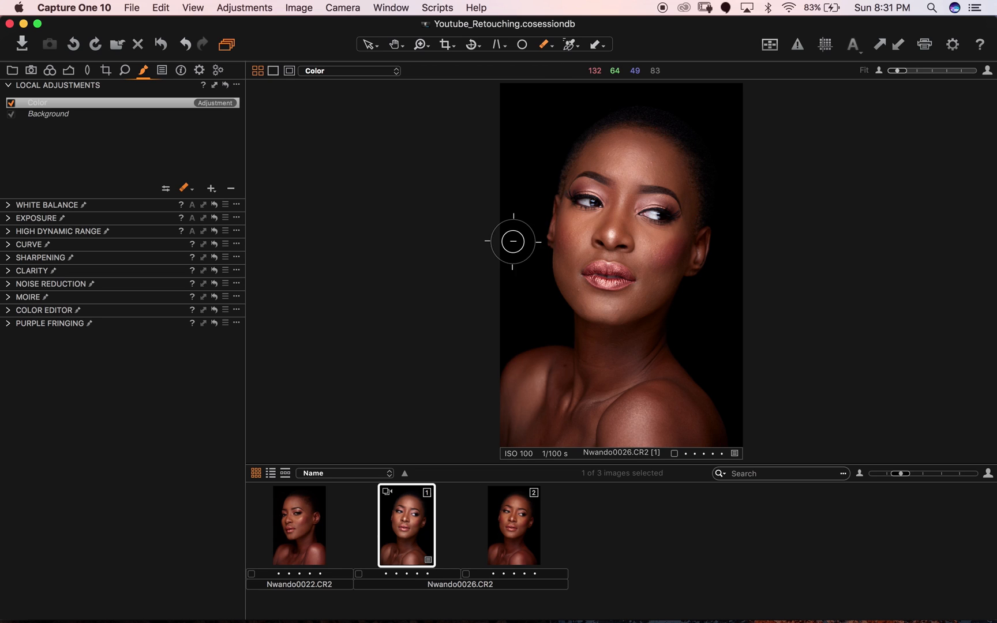
mouse_move(570, 226)
mouse_down()
mouse_move(571, 248)
mouse_move(569, 216)
mouse_move(568, 249)
mouse_move(563, 220)
mouse_move(559, 242)
mouse_move(589, 273)
mouse_move(563, 219)
mouse_move(622, 242)
mouse_up()
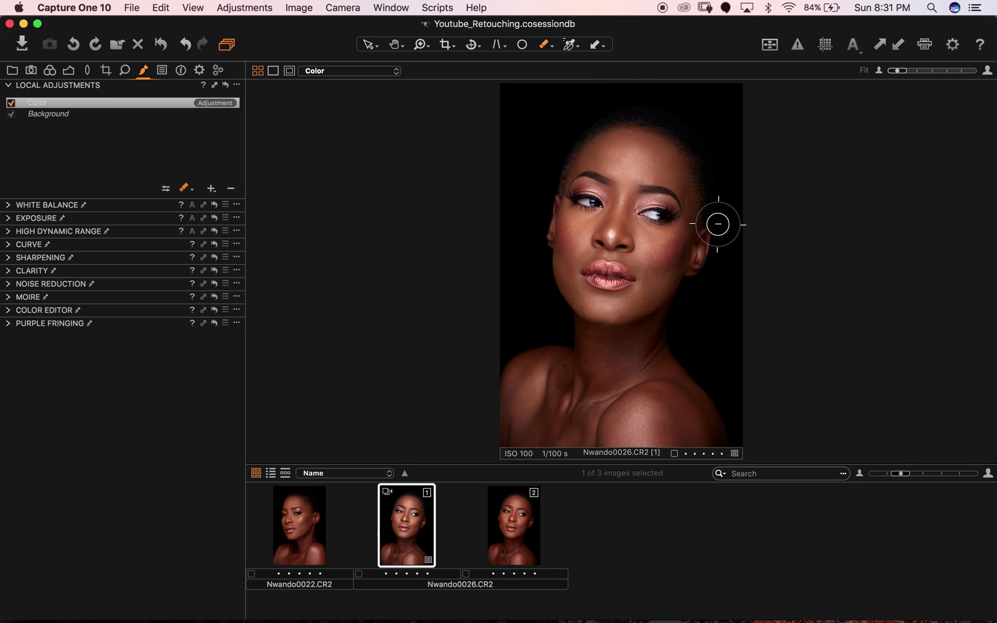
mouse_move(678, 263)
mouse_down()
mouse_move(683, 245)
mouse_move(661, 275)
mouse_move(675, 254)
mouse_up()
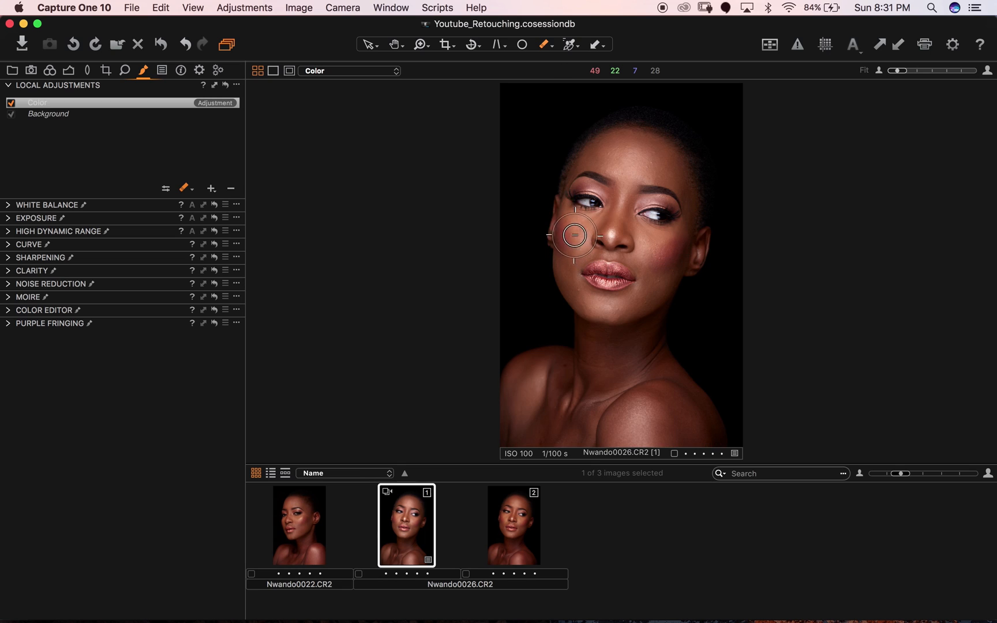
mouse_move(563, 227)
mouse_down()
mouse_move(564, 254)
mouse_move(560, 223)
mouse_up()
Step: Compare the colour-graded variant of Nwando0026.CR2 with the unadjusted variant
click(505, 532)
click(411, 543)
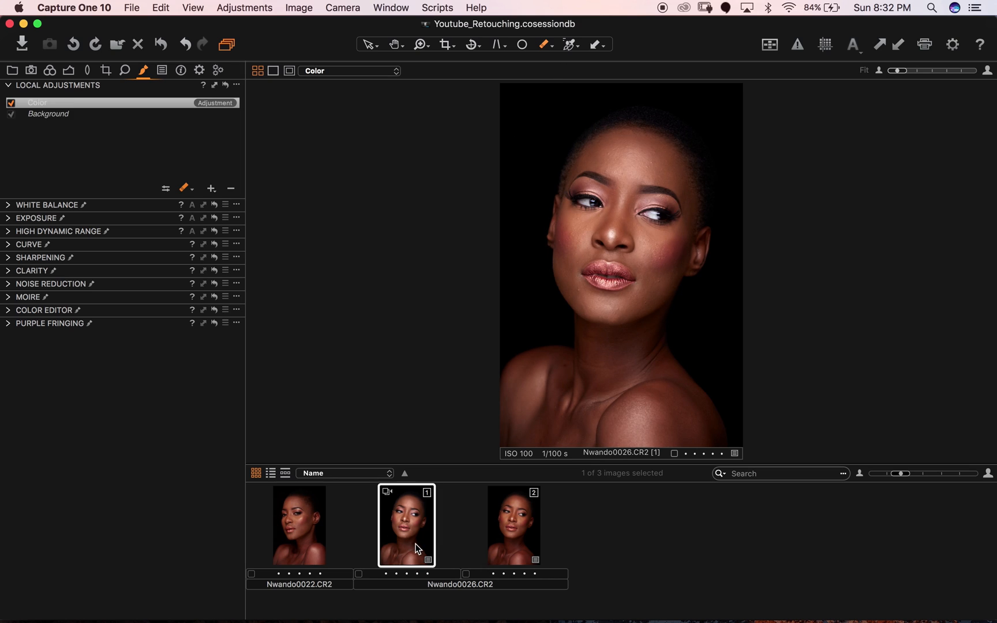
click(510, 538)
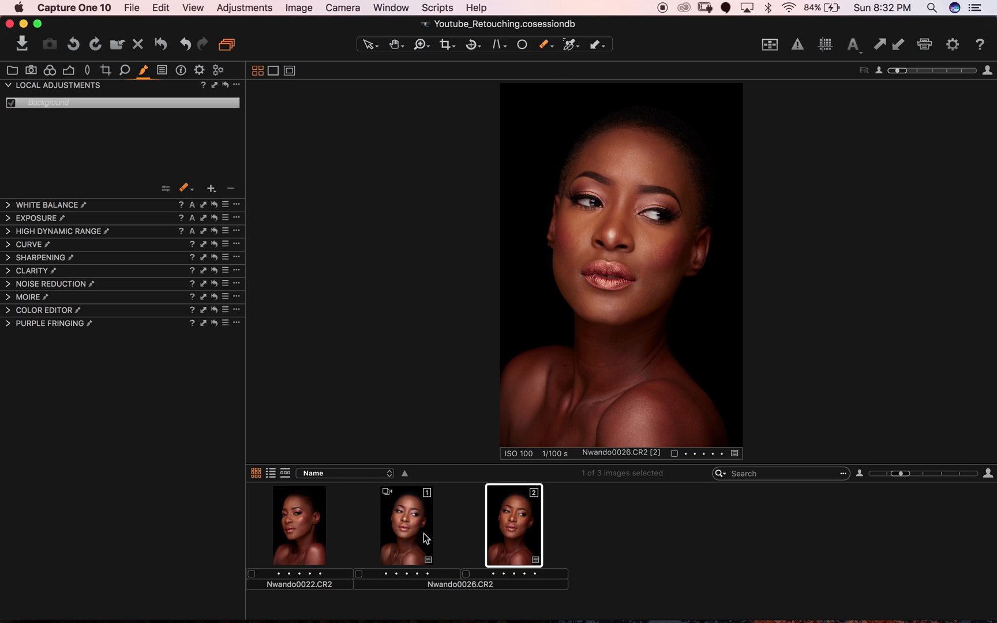
click(424, 533)
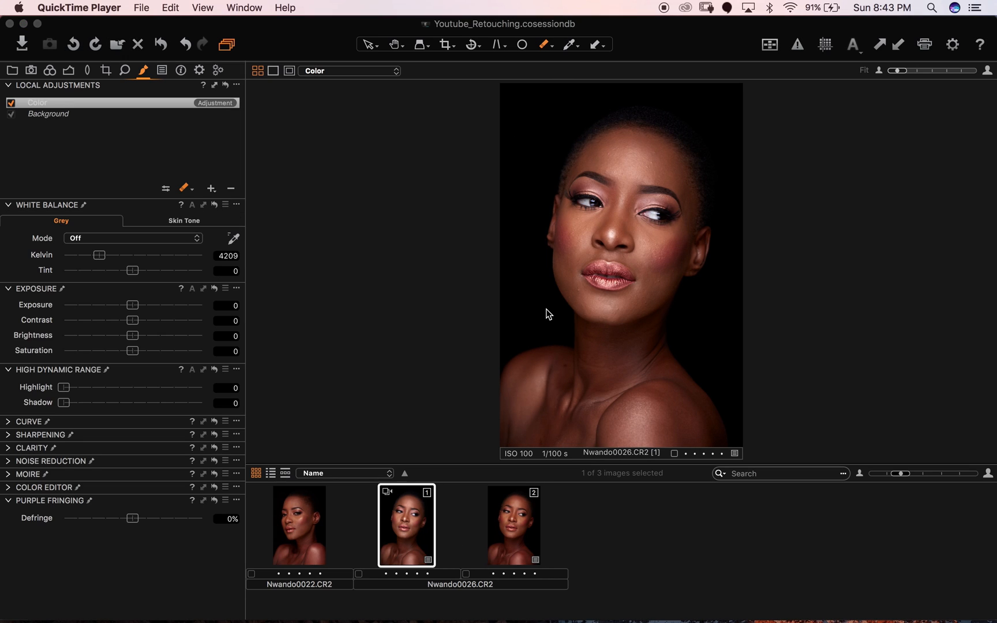